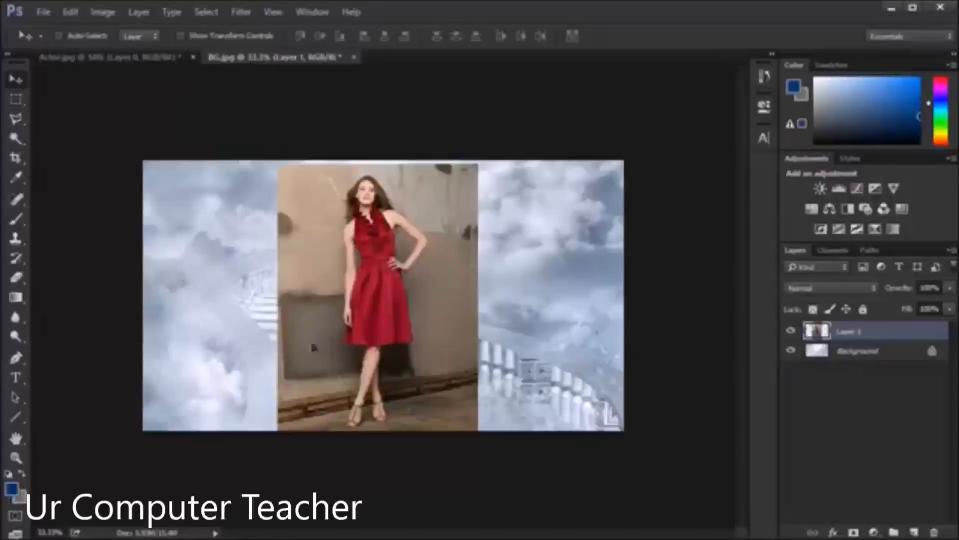
- Examine the woman's hair and face outline up close
scroll(383, 285, up, 3)
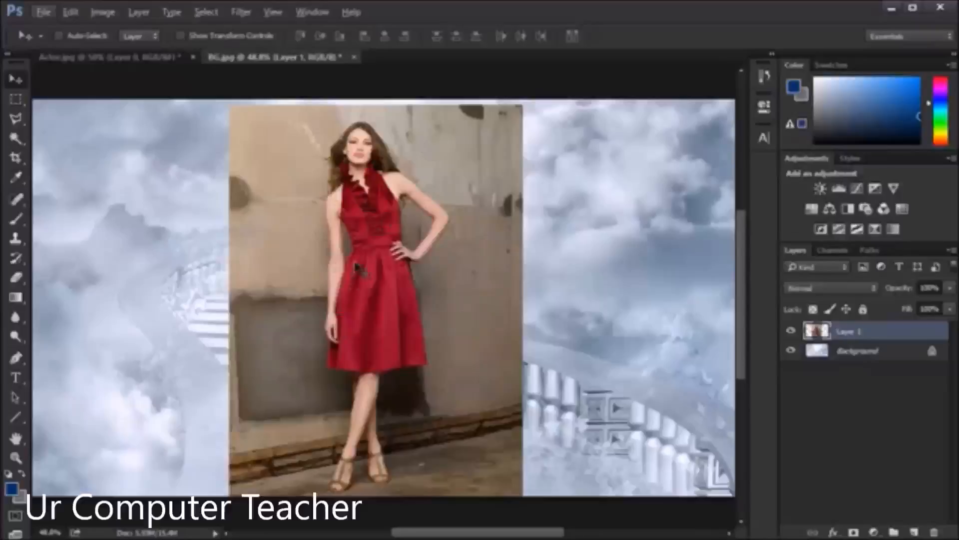
key(ctrl+plus)
key(ctrl+plus)
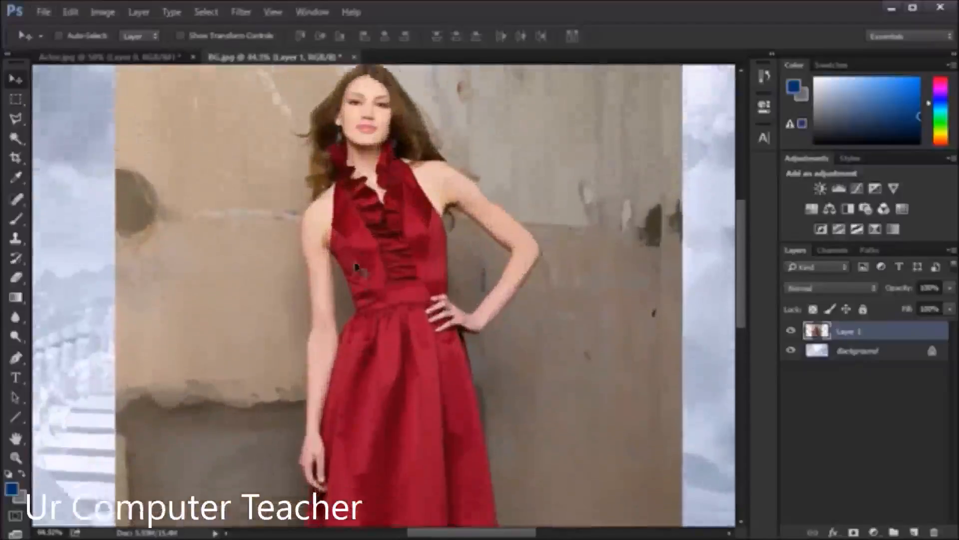
key(ctrl+plus)
key(ctrl+plus)
key(ctrl+plus)
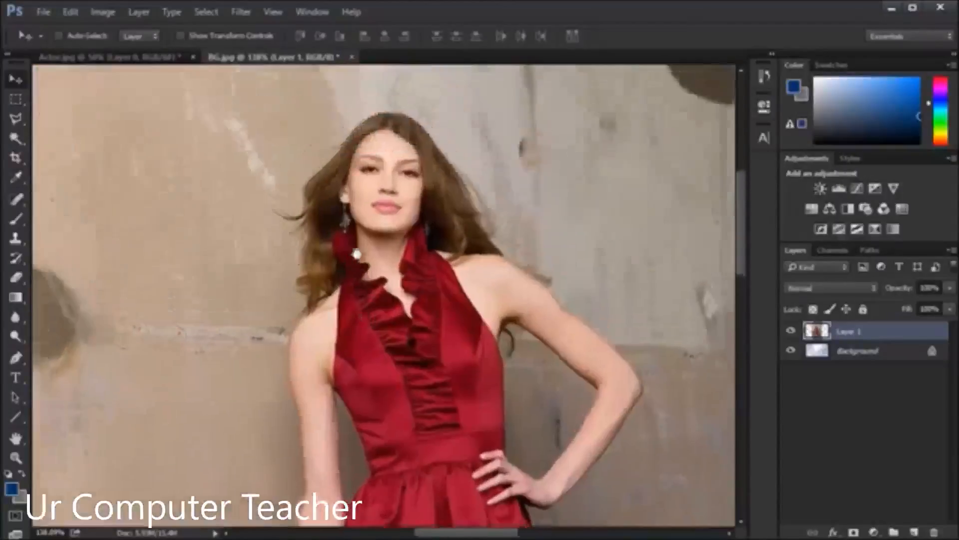
key(ctrl+plus)
key(ctrl+plus)
click(15, 99)
click(18, 119)
right_click(19, 116)
click(60, 117)
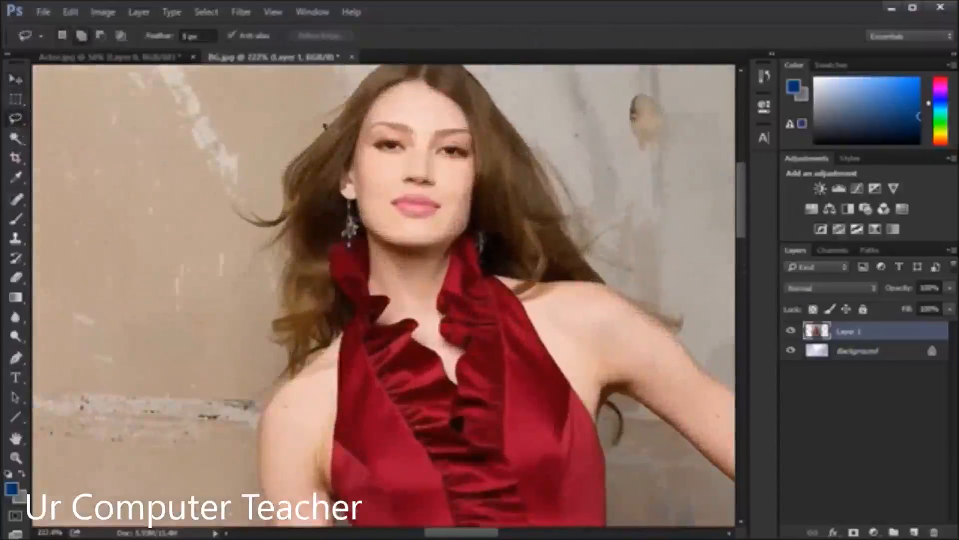
drag(278, 192, 277, 199)
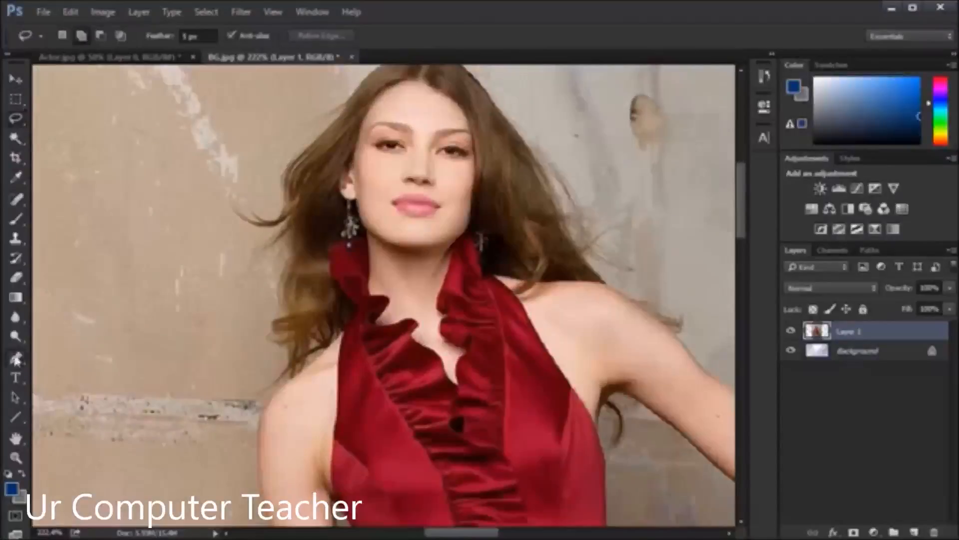
- Trace a Pen path closely along the outer edge of the woman's hair, from the head down to the shoulder of the hanging arm
click(16, 357)
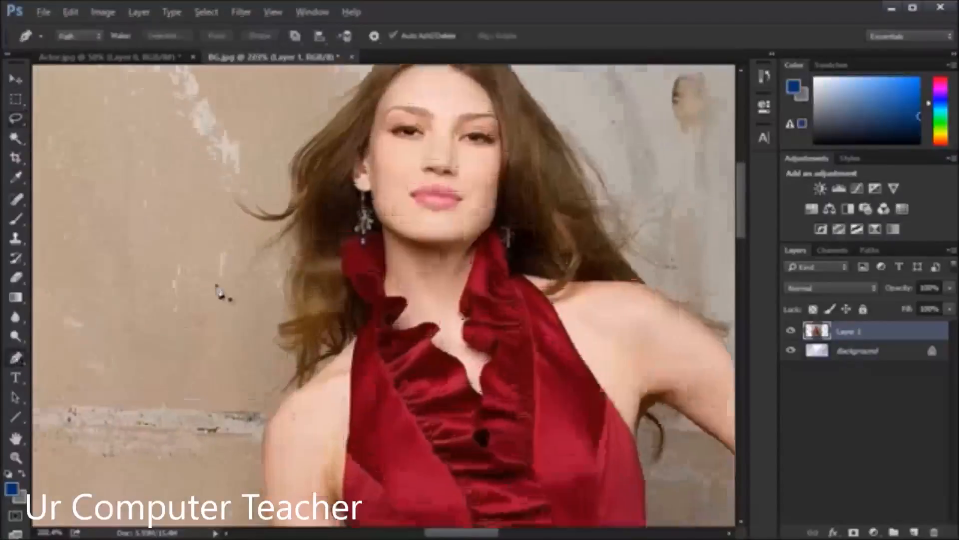
scroll(219, 290, up, 5)
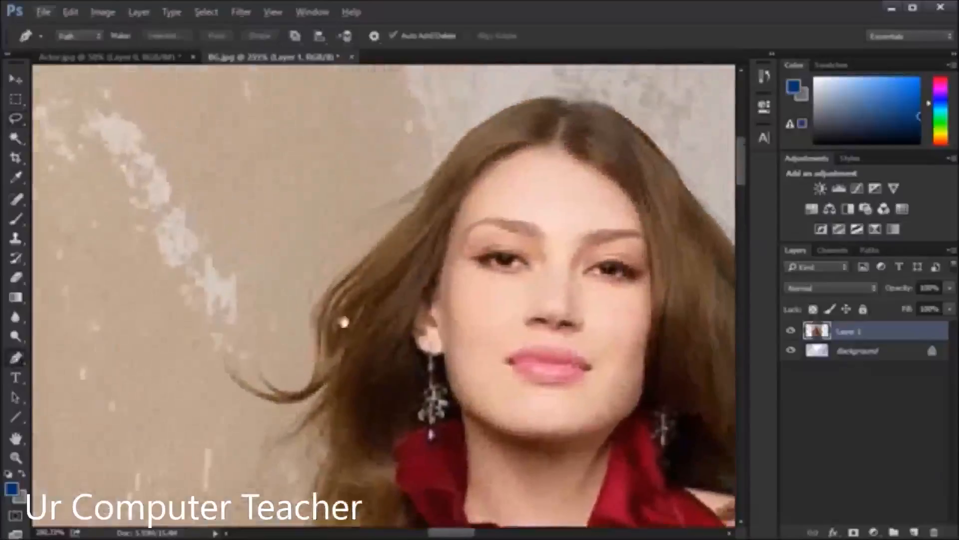
scroll(439, 242, down, 4)
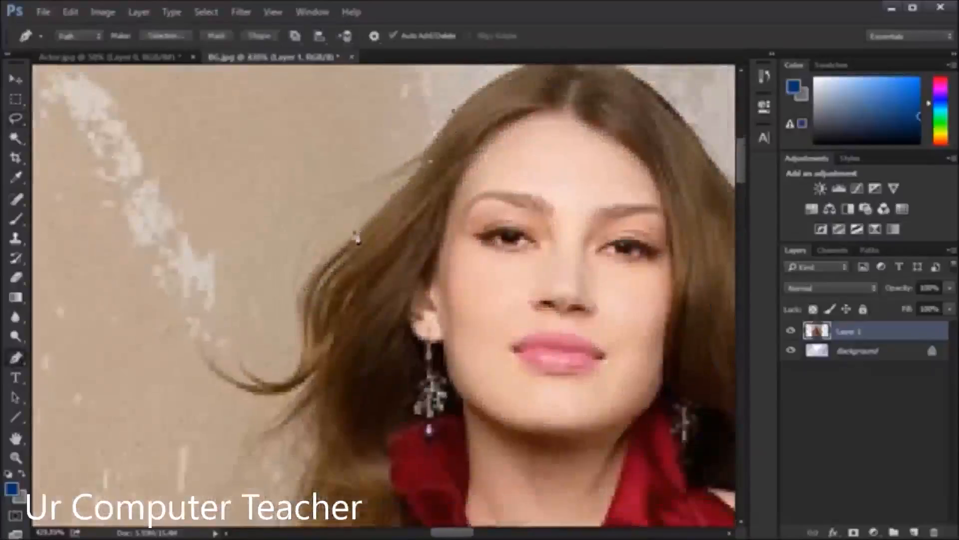
scroll(314, 280, down, 3)
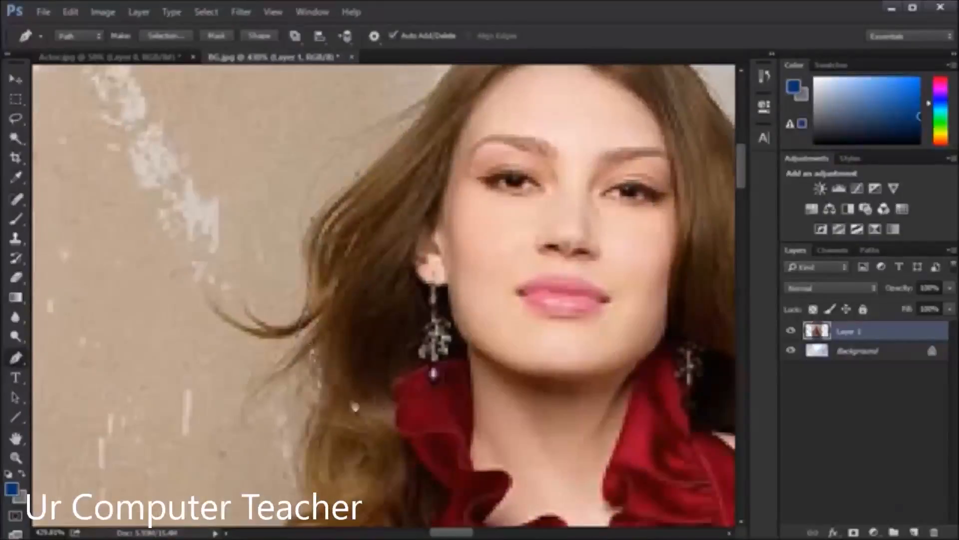
scroll(319, 406, down, 5)
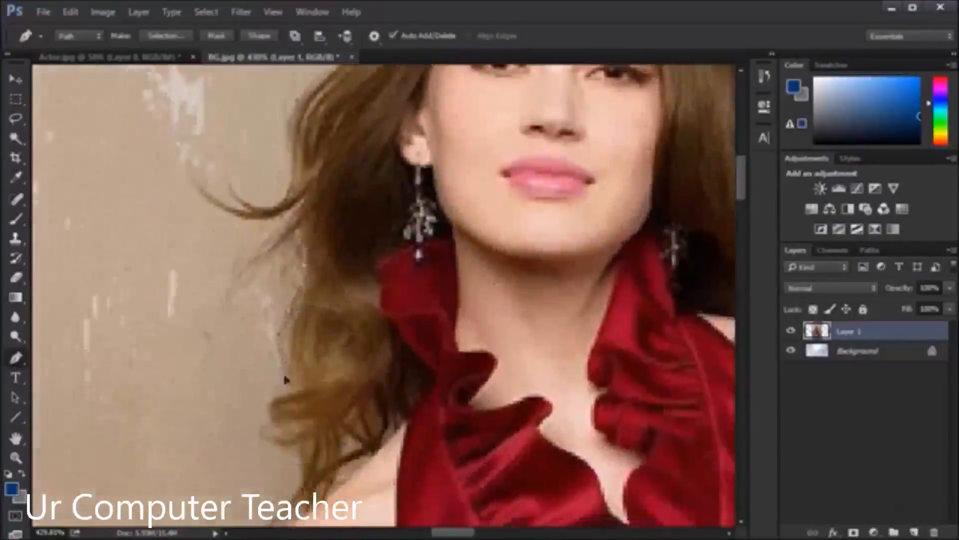
scroll(377, 340, down, 4)
drag(271, 361, 282, 380)
click(256, 435)
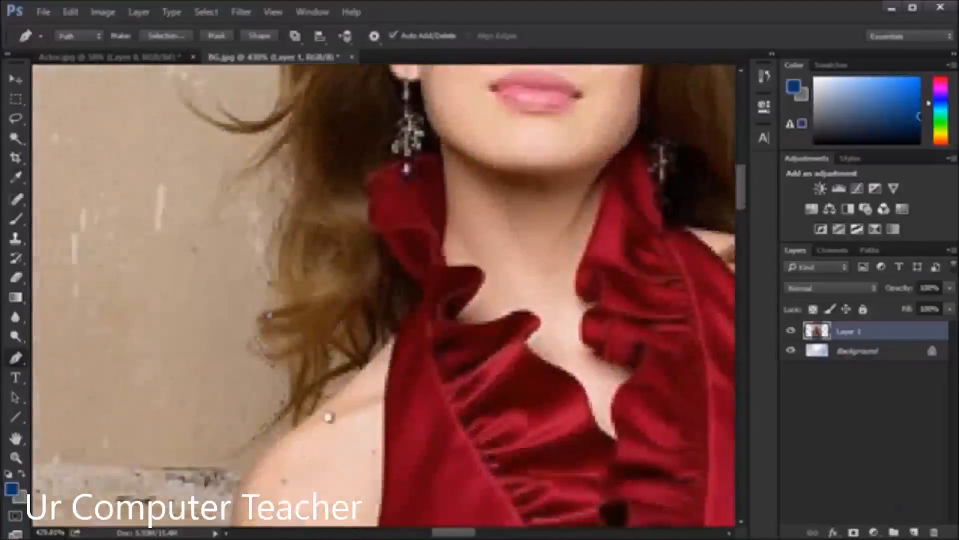
- Continue the Pen path around the arms, dress and legs, and close it over the top of the hair
scroll(324, 425, down, 5)
scroll(396, 212, down, 6)
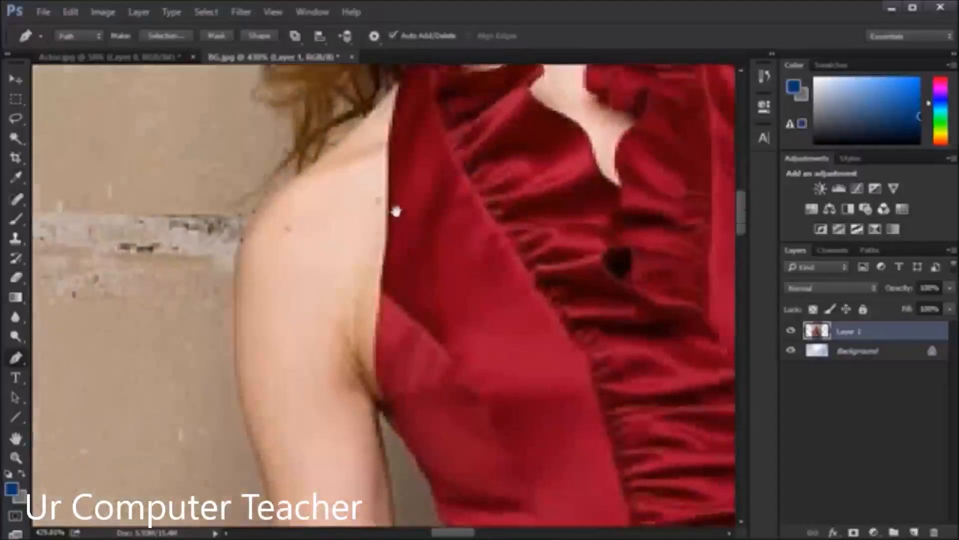
drag(396, 211, 396, 201)
click(233, 283)
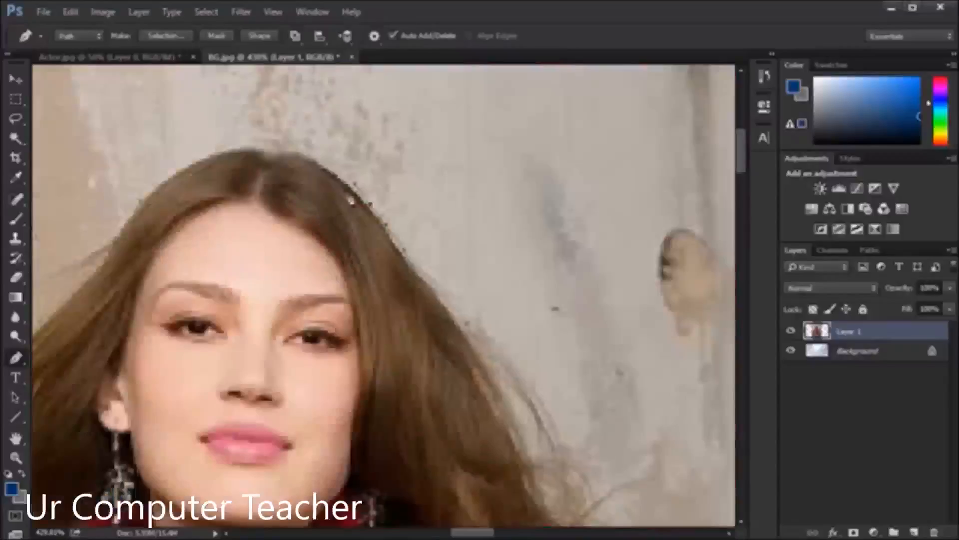
scroll(329, 196, up, 2)
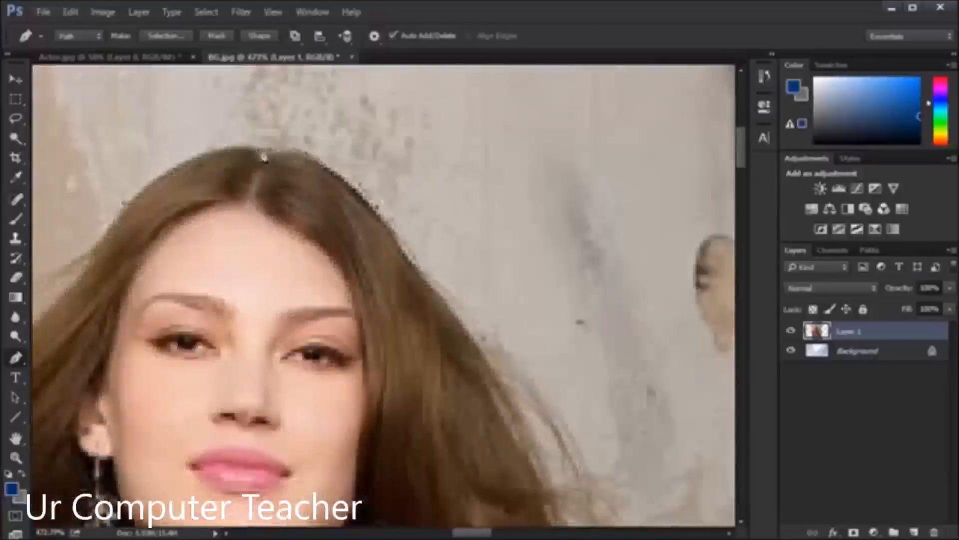
drag(142, 183, 139, 186)
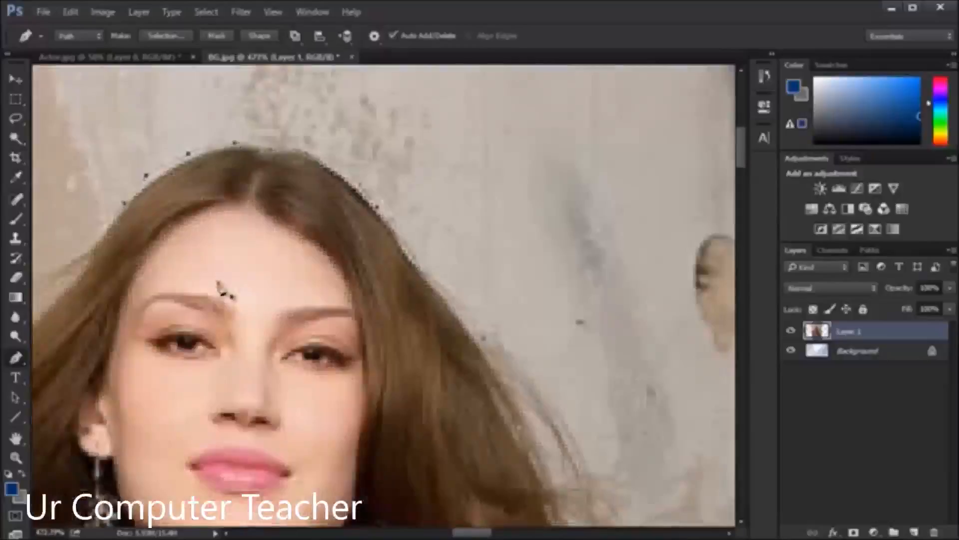
- Convert the closed path around the woman into a new anti-aliased selection
key(ctrl+0)
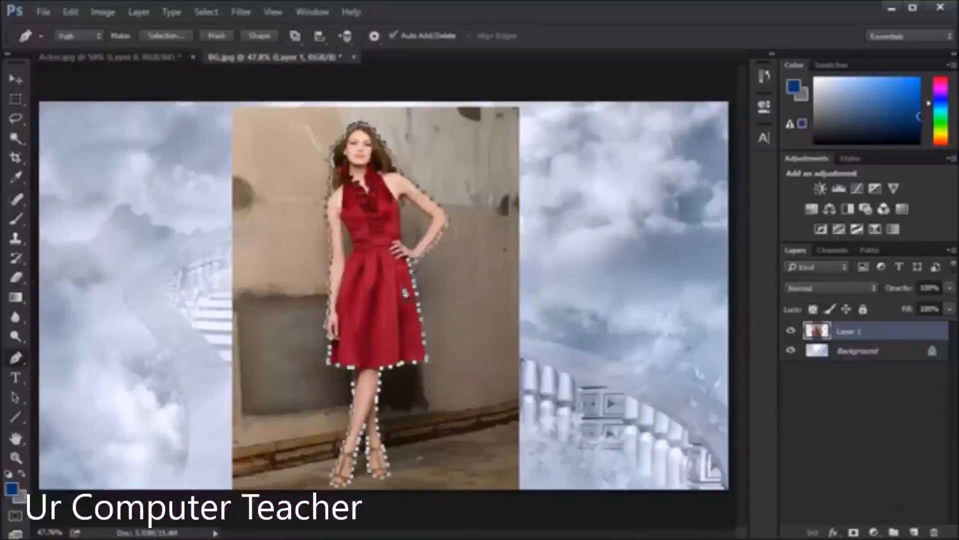
click(167, 36)
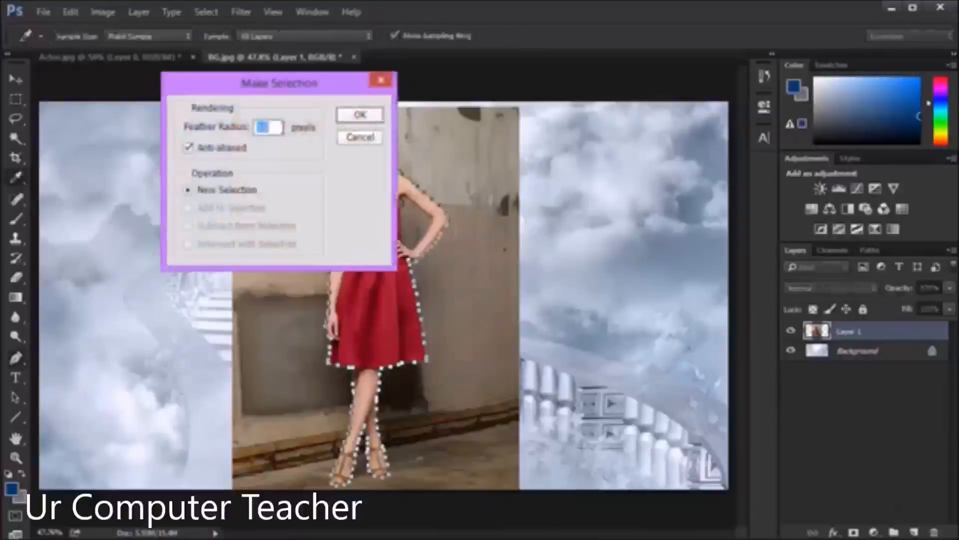
key(Return)
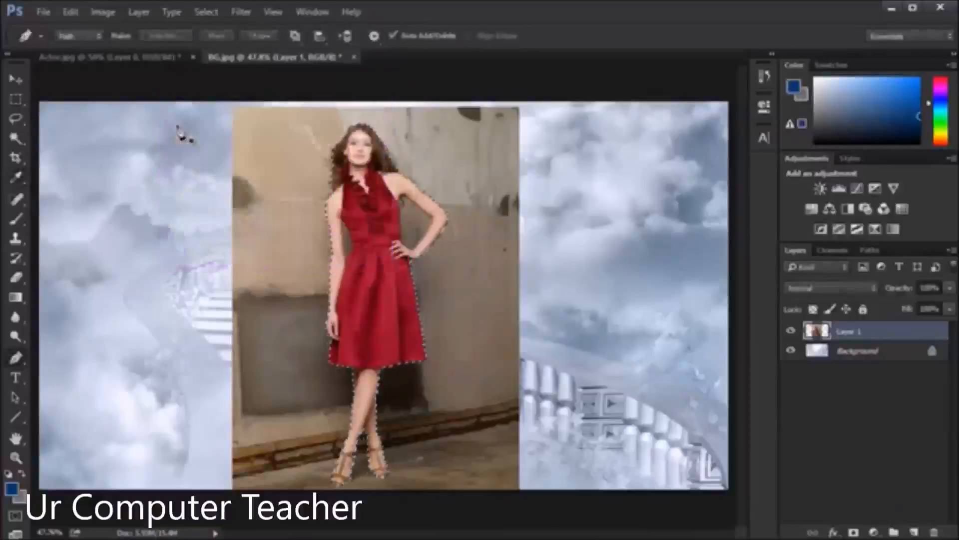
- Subtract the background gap between the hanging arm and the dress from the selection with the Polygonal Lasso
scroll(377, 252, up, 3)
scroll(379, 253, down, 3)
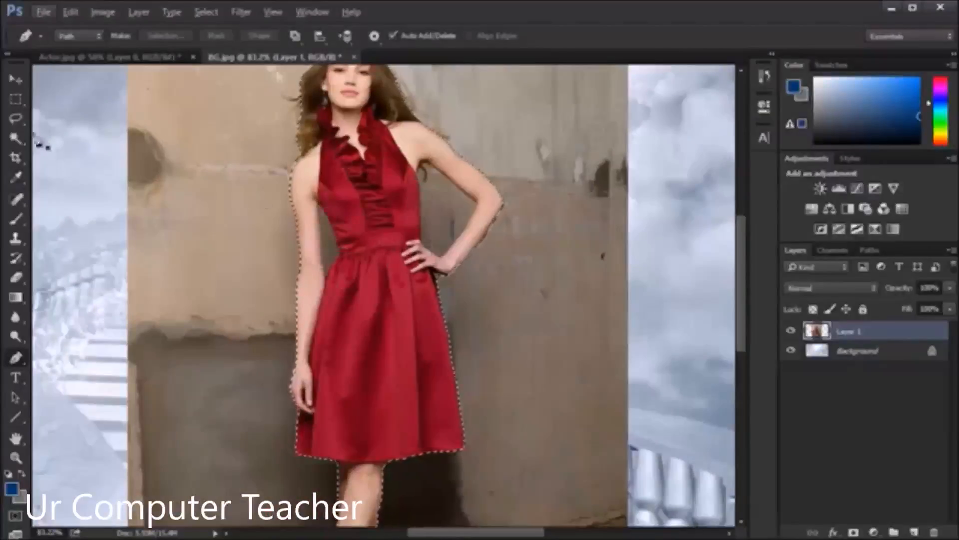
click(16, 118)
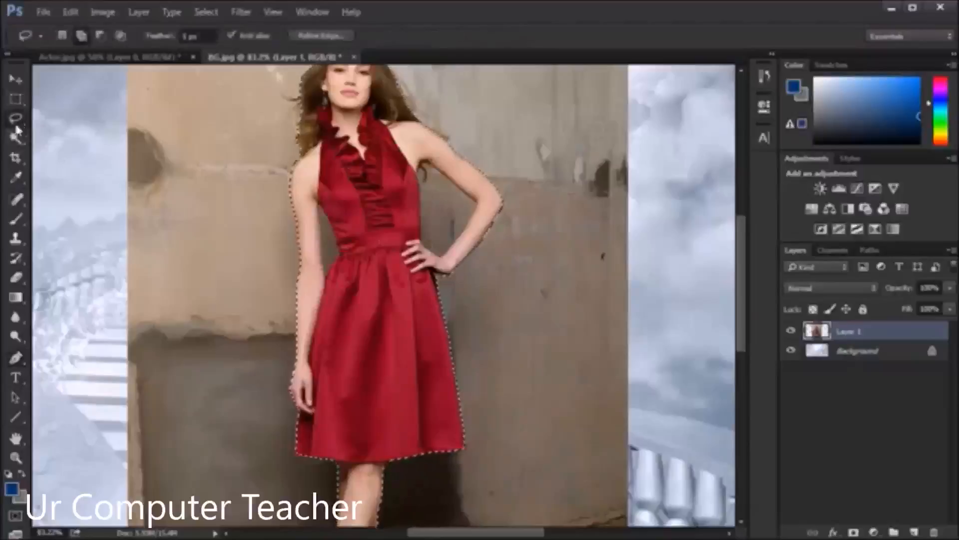
right_click(16, 118)
click(62, 127)
scroll(280, 248, up, 3)
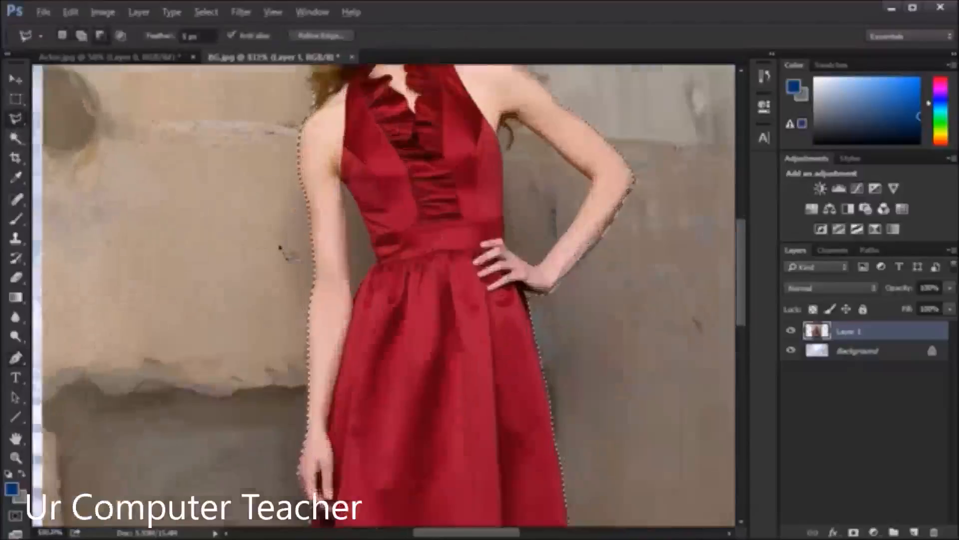
drag(428, 231, 430, 278)
scroll(268, 319, up, 2)
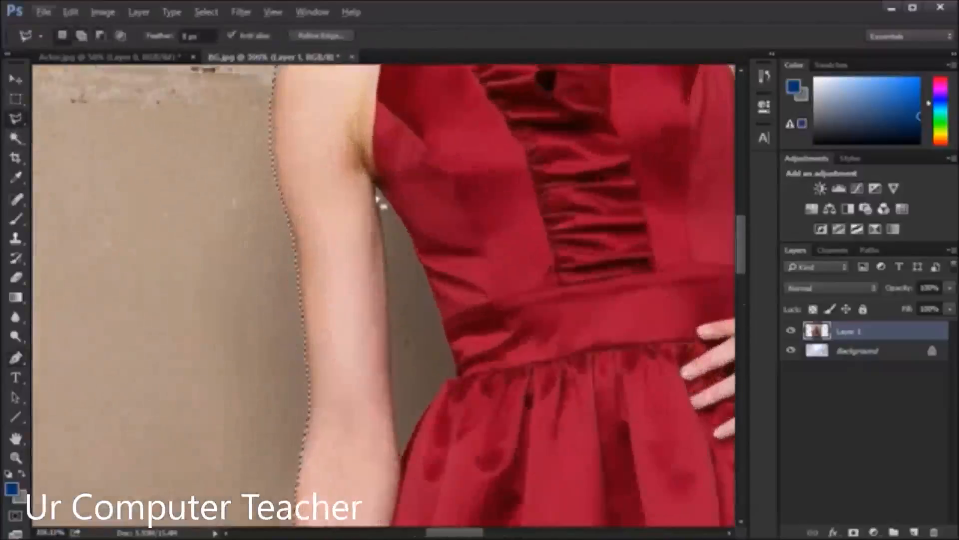
click(378, 193)
key(Escape)
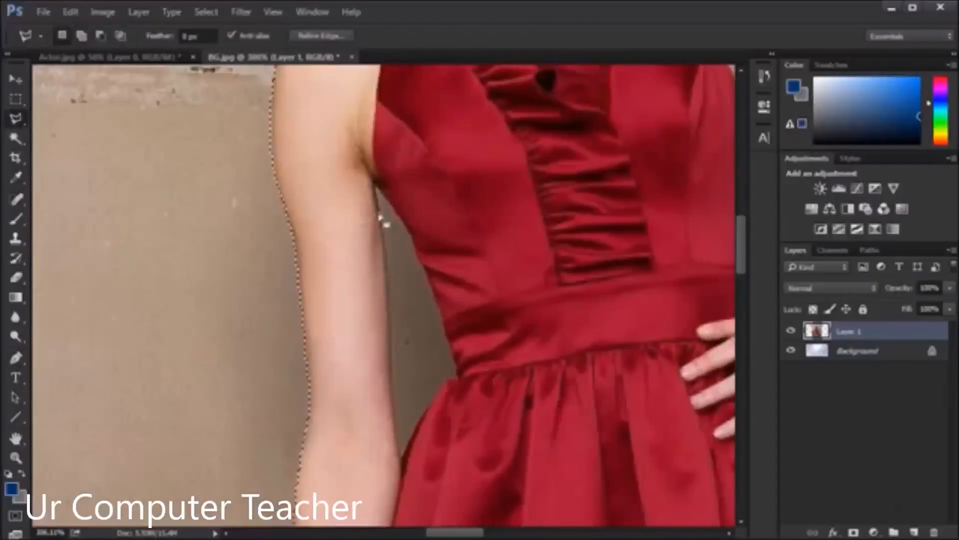
click(87, 33)
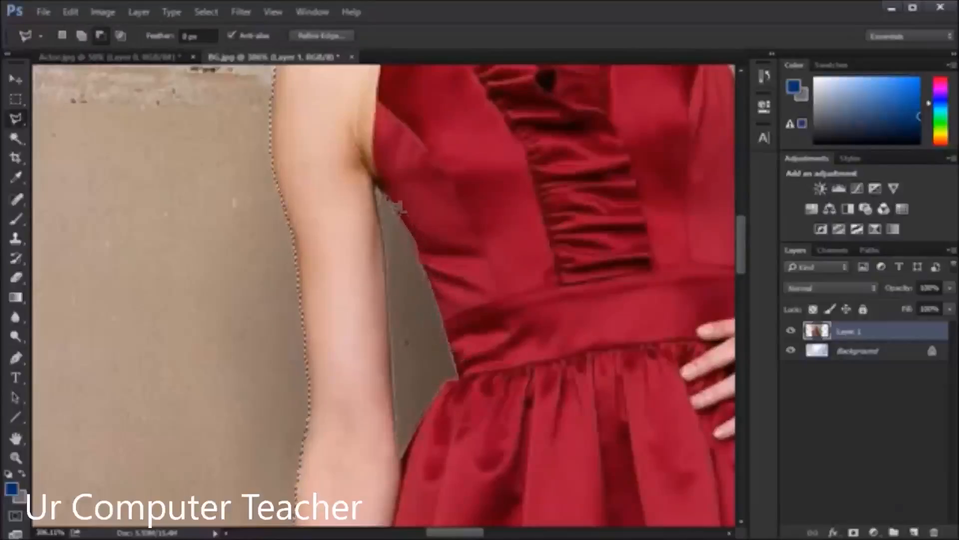
drag(500, 255, 355, 306)
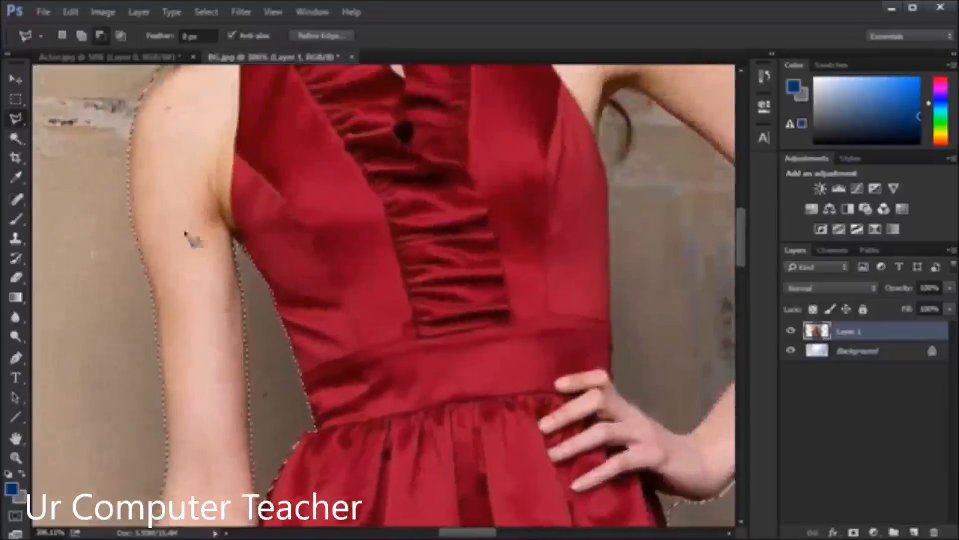
- Subtract the background gap between the bent arm and the waist from the selection
drag(343, 362, 249, 458)
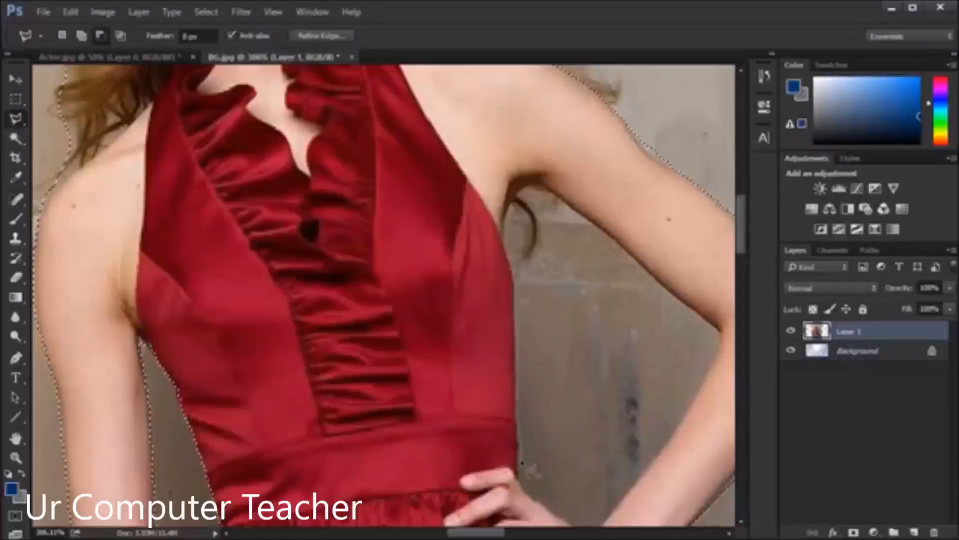
scroll(527, 456, down, 3)
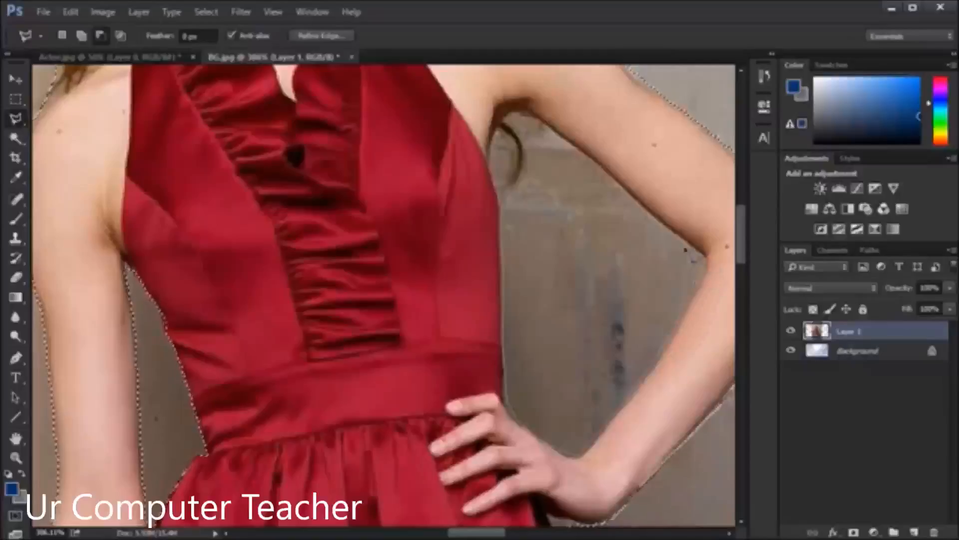
scroll(582, 268, up, 5)
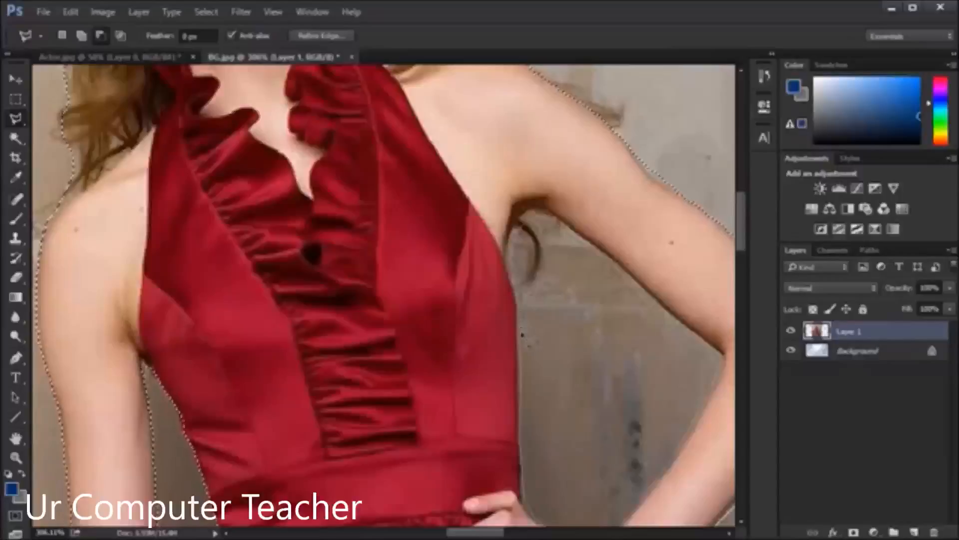
click(522, 341)
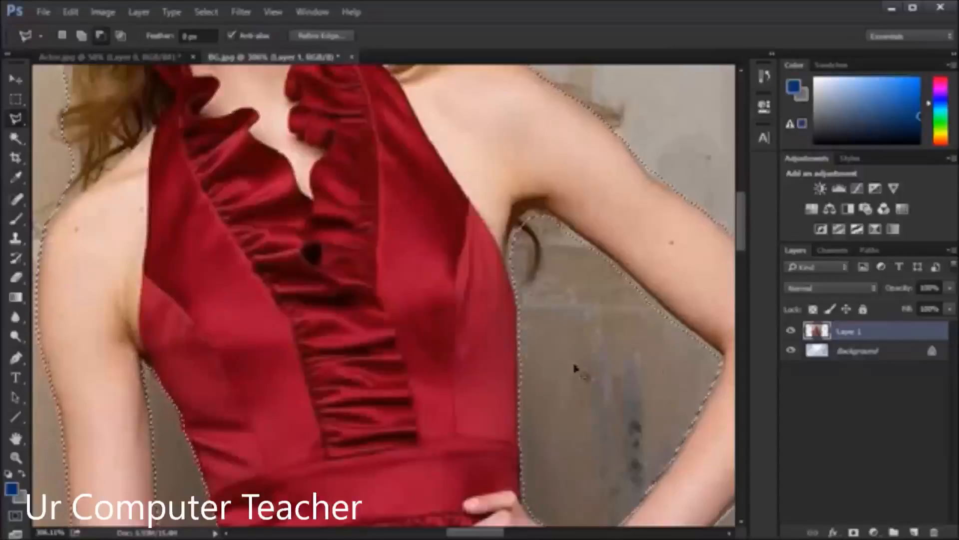
key(ctrl+0)
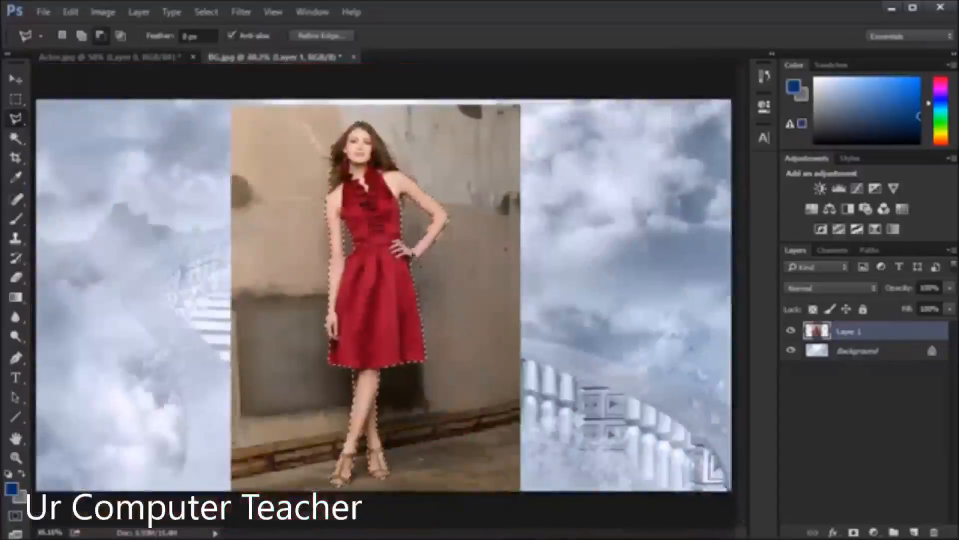
scroll(375, 280, up, 2)
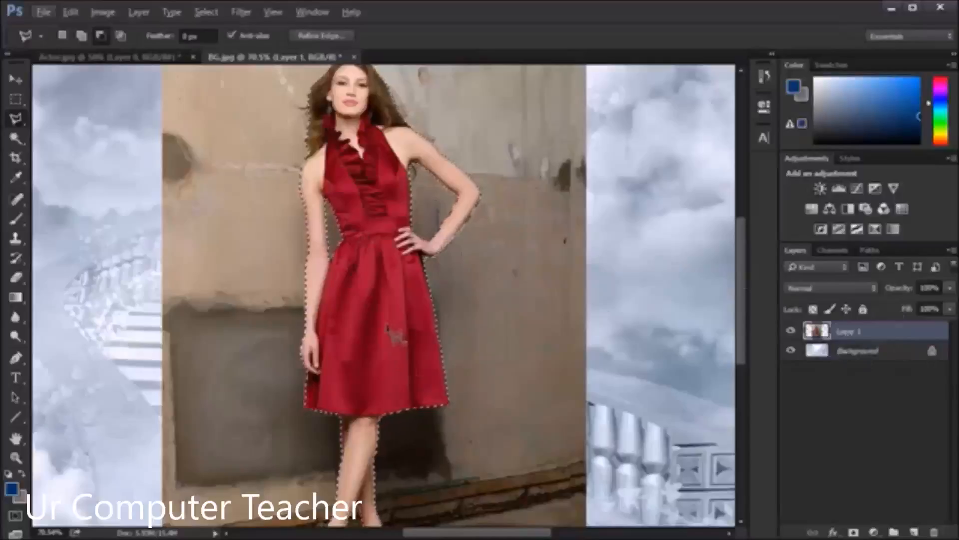
key(v)
key(alt+v)
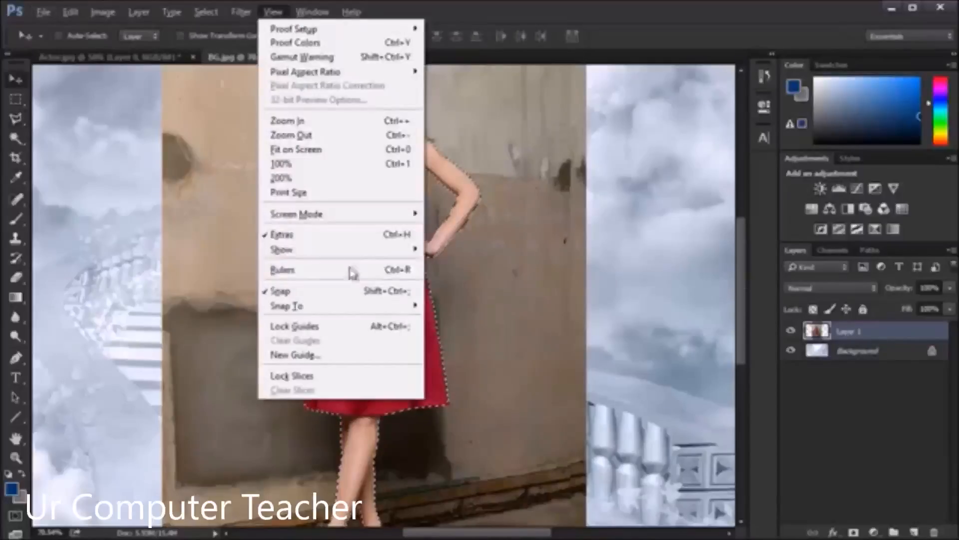
click(161, 114)
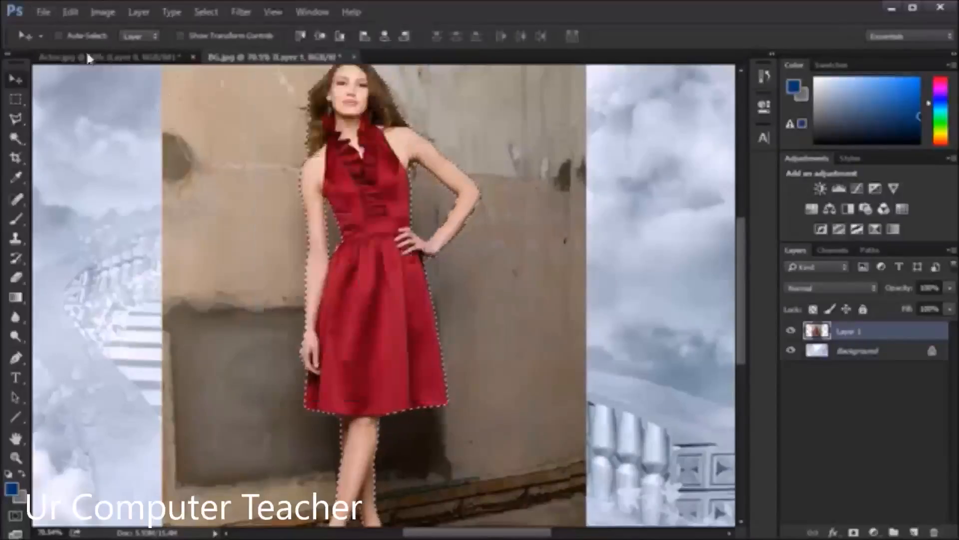
click(15, 99)
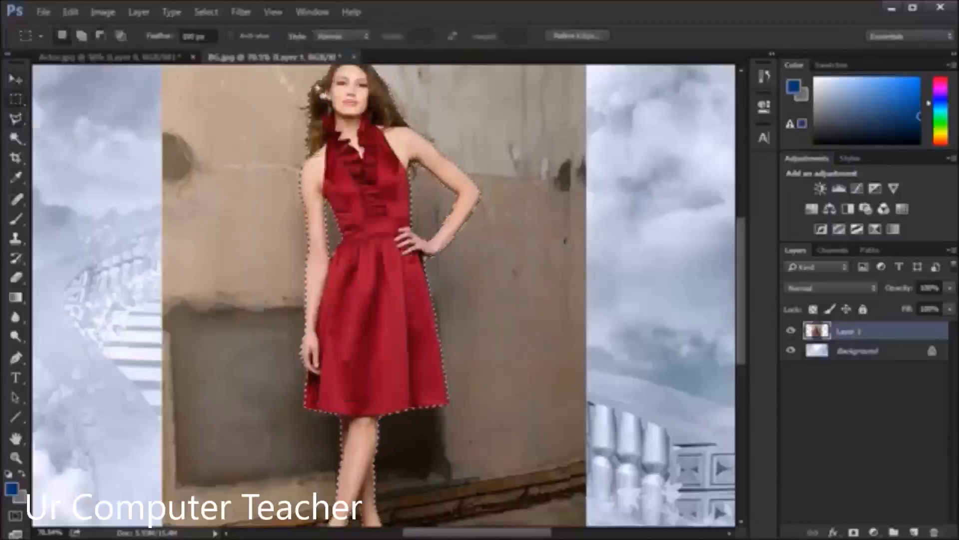
right_click(311, 91)
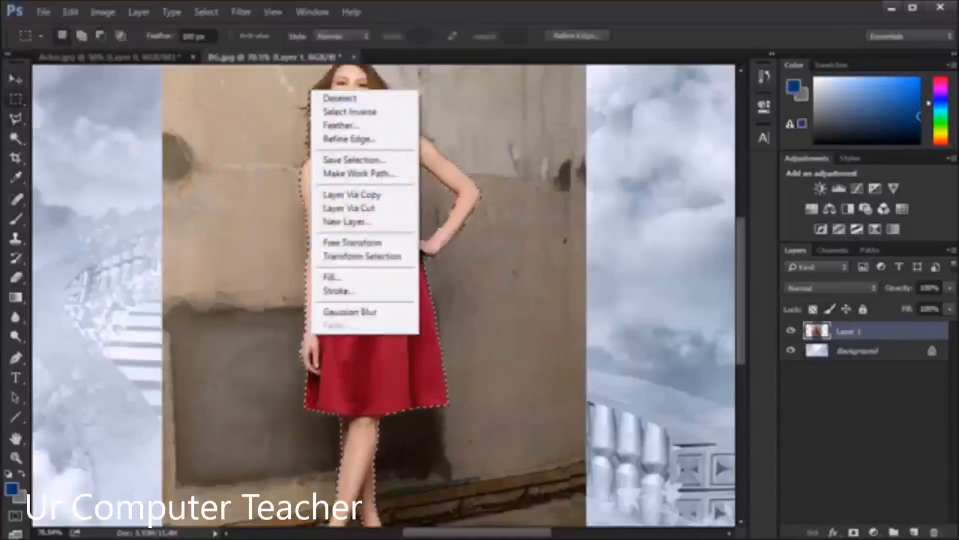
click(854, 337)
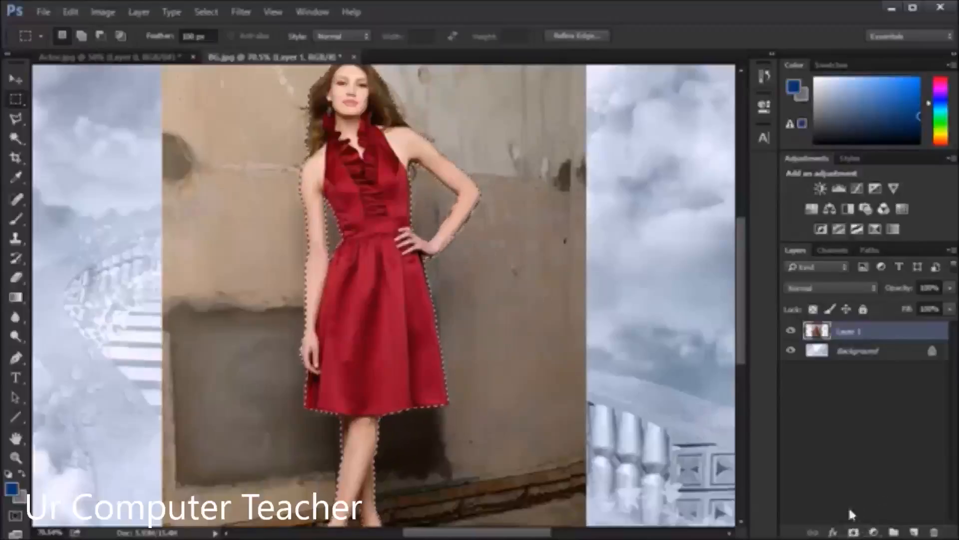
right_click(851, 336)
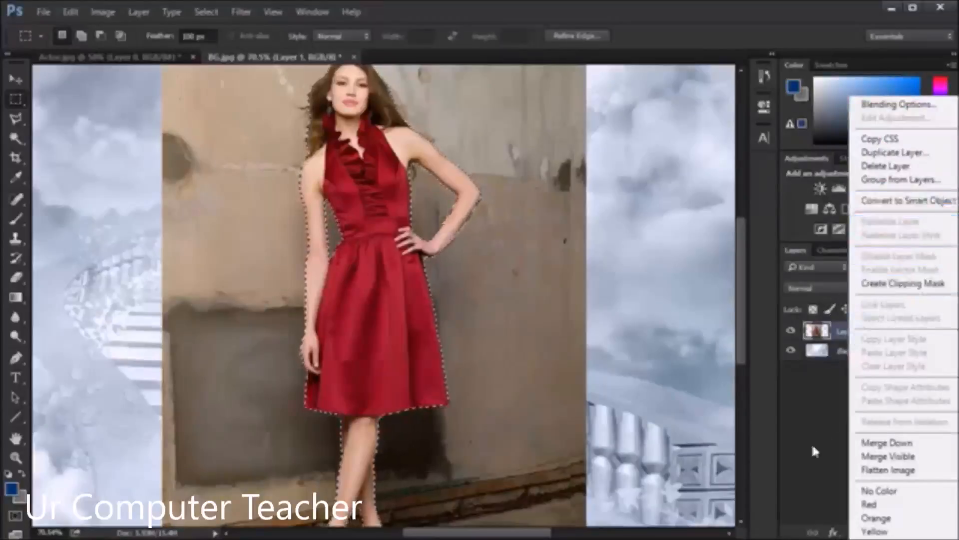
click(838, 334)
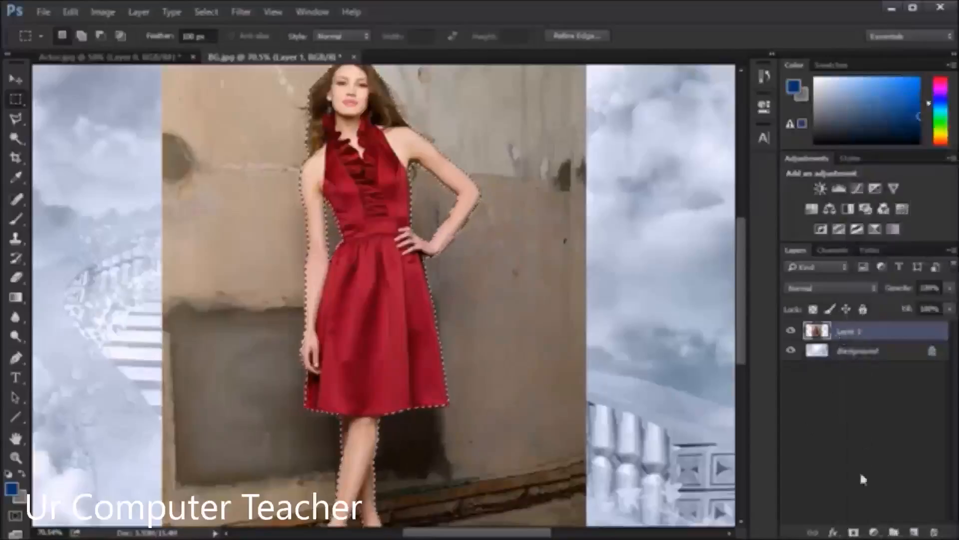
- Add a layer mask to Layer 1 from the selection around the woman, hiding the wall behind her
click(854, 532)
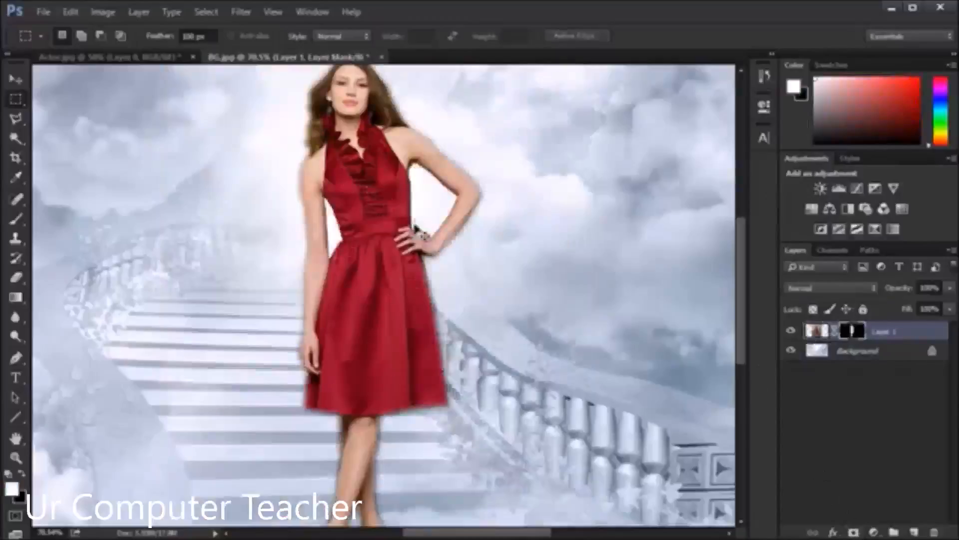
key(ctrl+0)
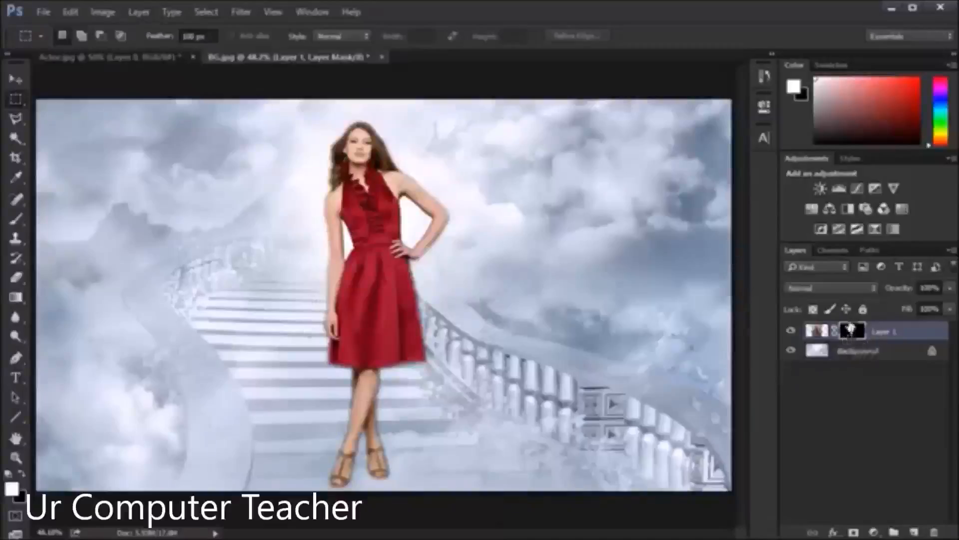
- Try feathering the layer mask by 75 px, and return its feather to 0 px
click(760, 107)
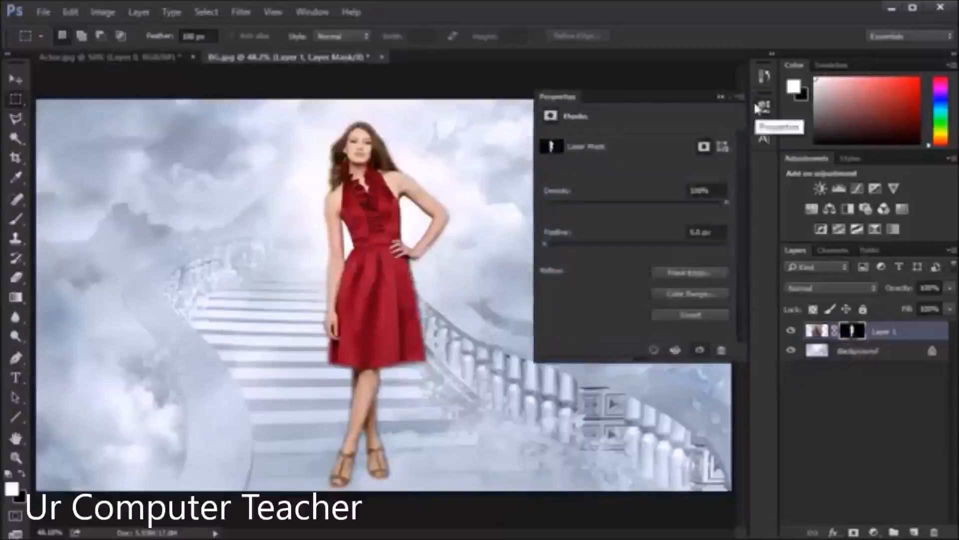
click(759, 110)
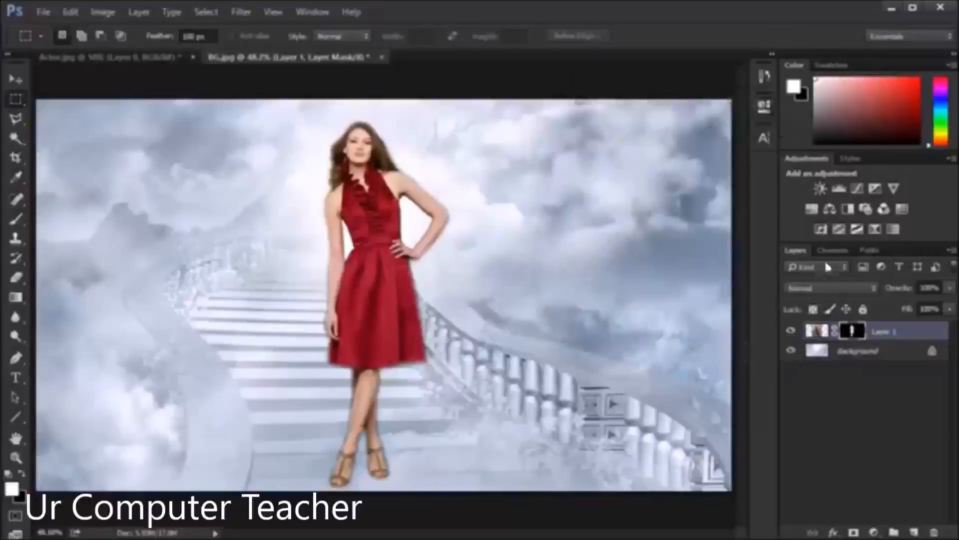
double_click(852, 333)
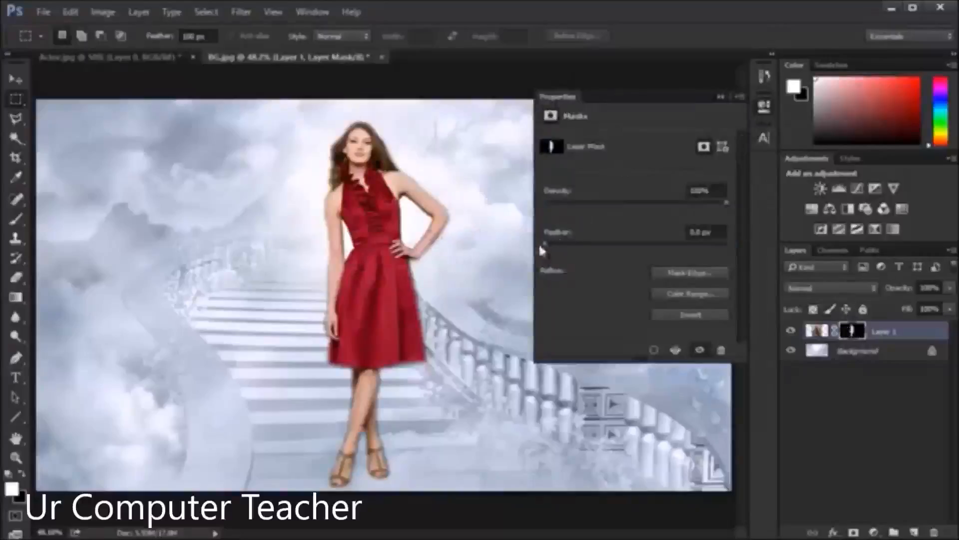
drag(571, 245, 652, 244)
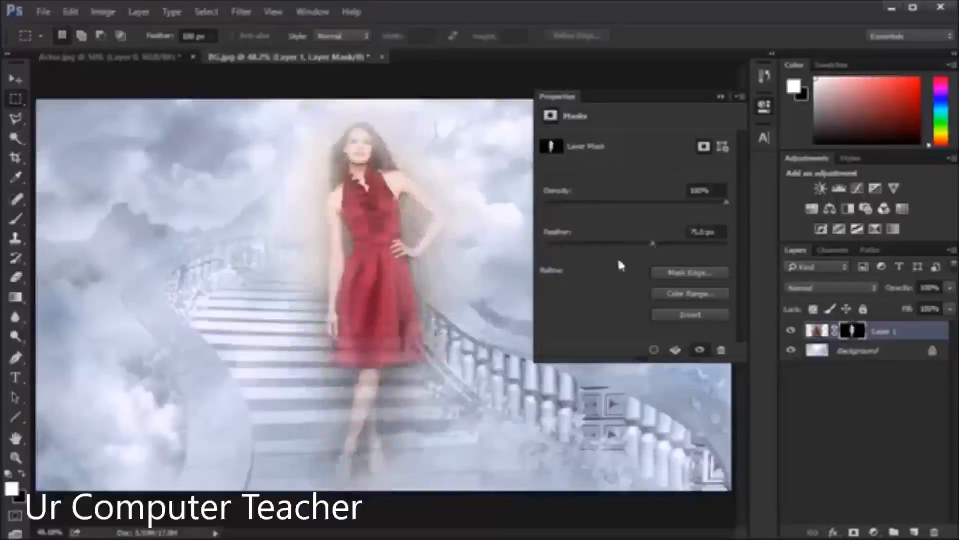
drag(649, 244, 541, 253)
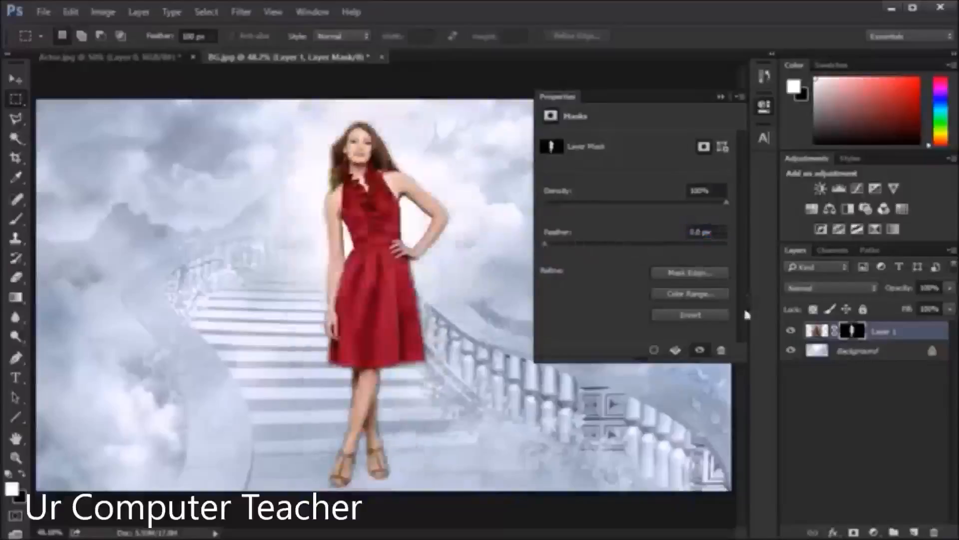
- Refine the mask edge with Smooth 10, Contrast 12% and a slight feather, with the output going to the layer mask
click(688, 272)
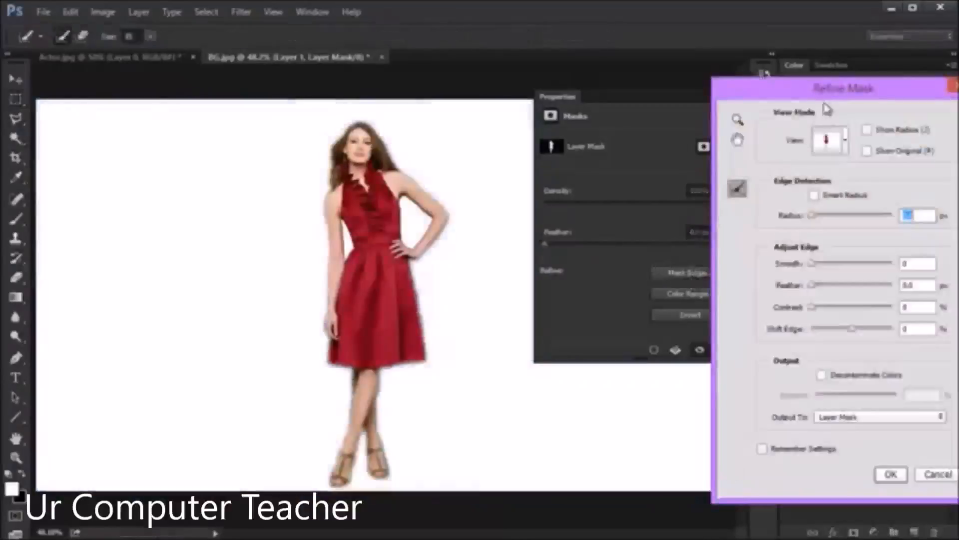
drag(794, 89, 579, 63)
key(Tab)
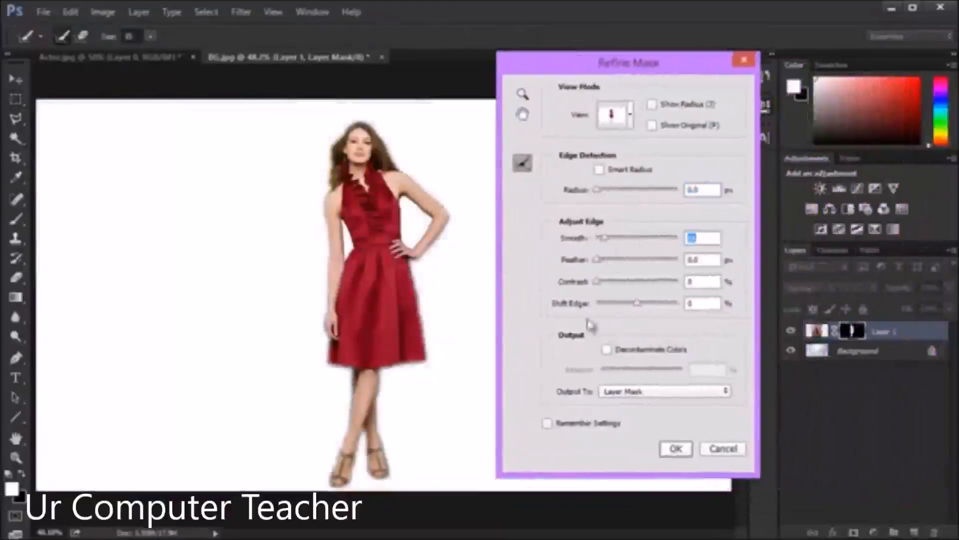
drag(597, 281, 607, 284)
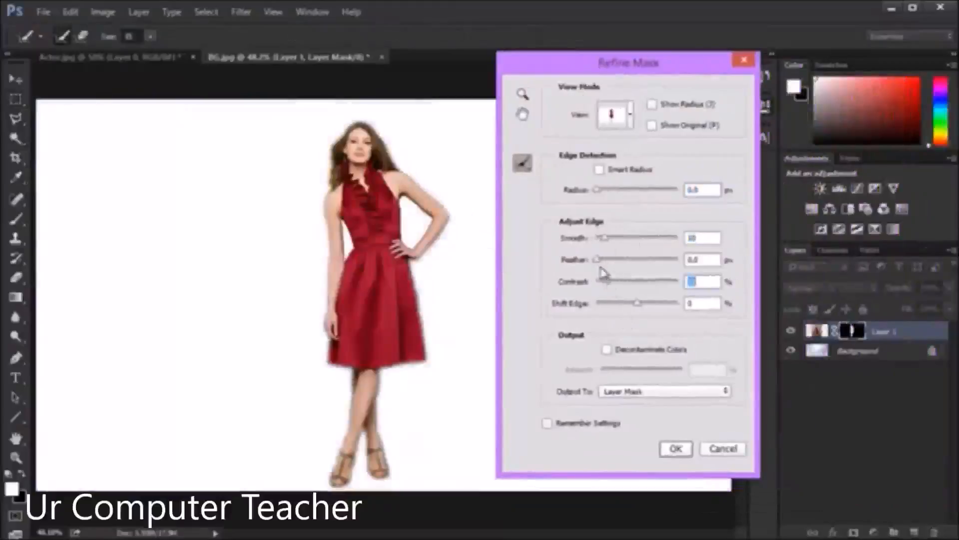
click(604, 260)
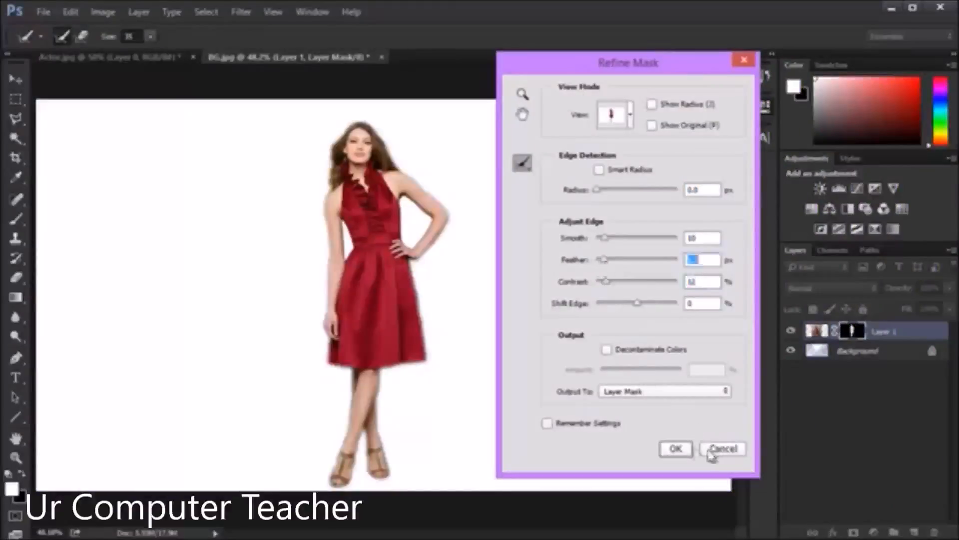
click(676, 448)
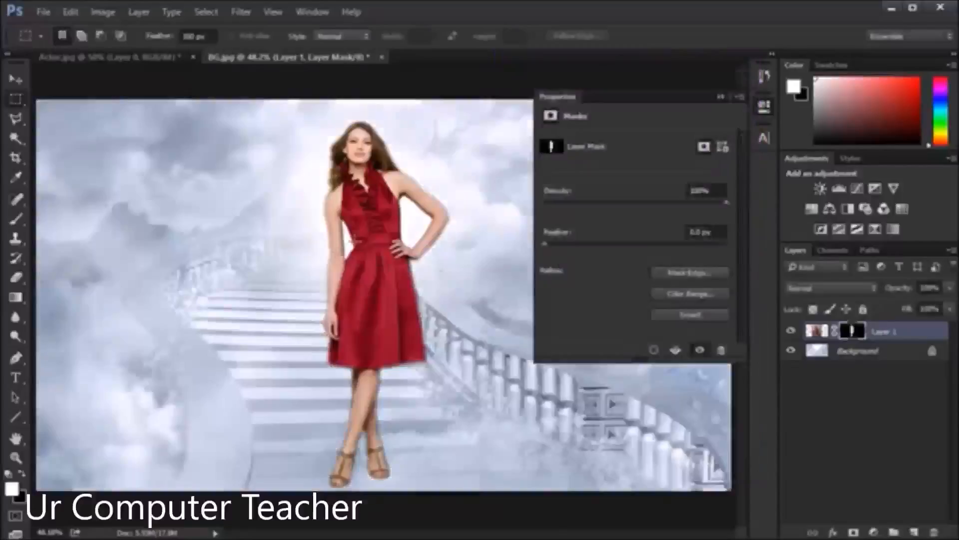
- Set the layer mask's feather to 2.5 px while judging the edge around the woman's arms and dress
key(ctrl+plus)
key(ctrl+plus)
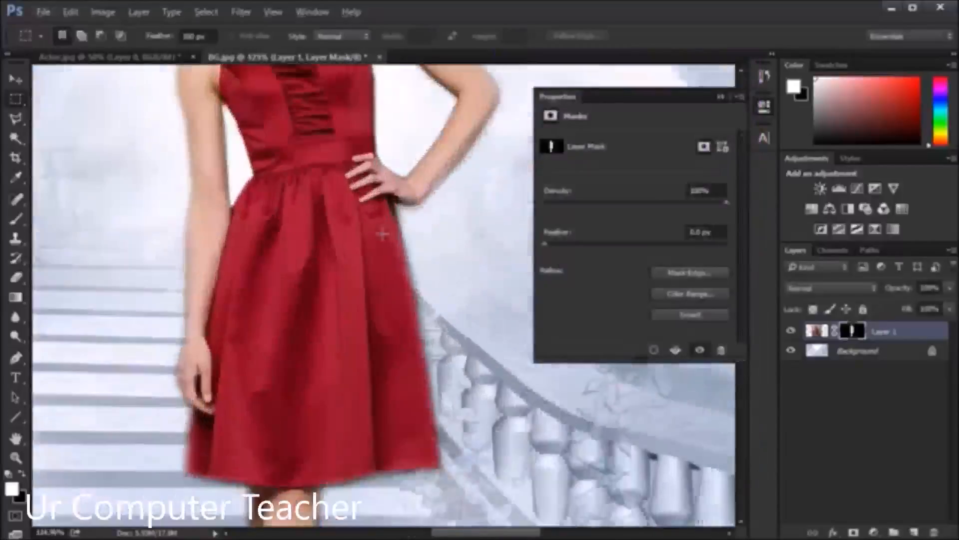
scroll(382, 234, up, 2)
drag(428, 124, 396, 333)
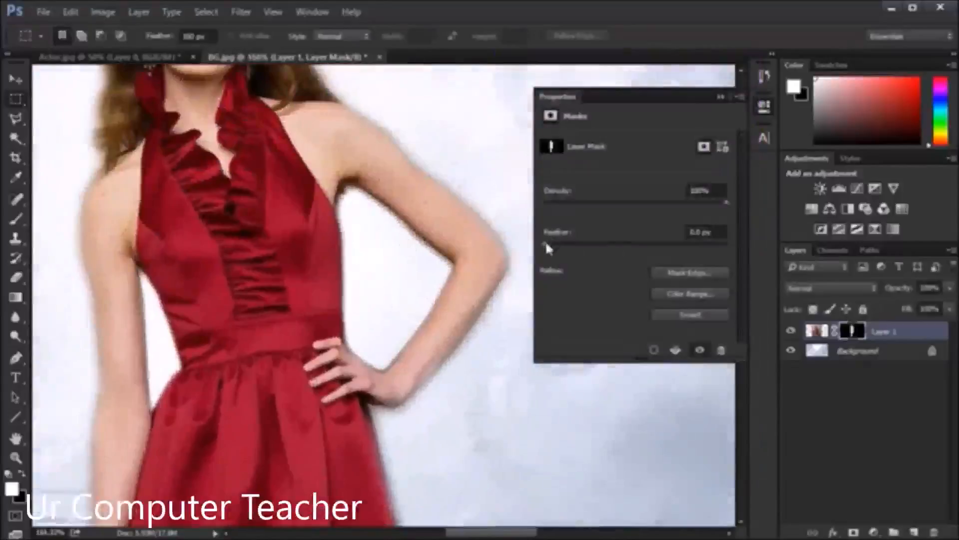
click(547, 245)
drag(552, 244, 559, 245)
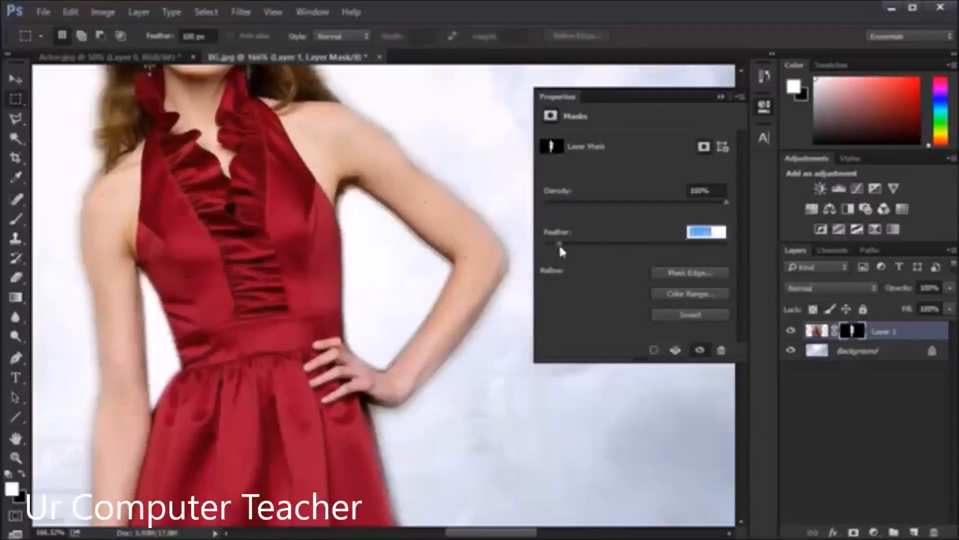
drag(719, 233, 574, 233)
text(5)
drag(596, 248, 576, 247)
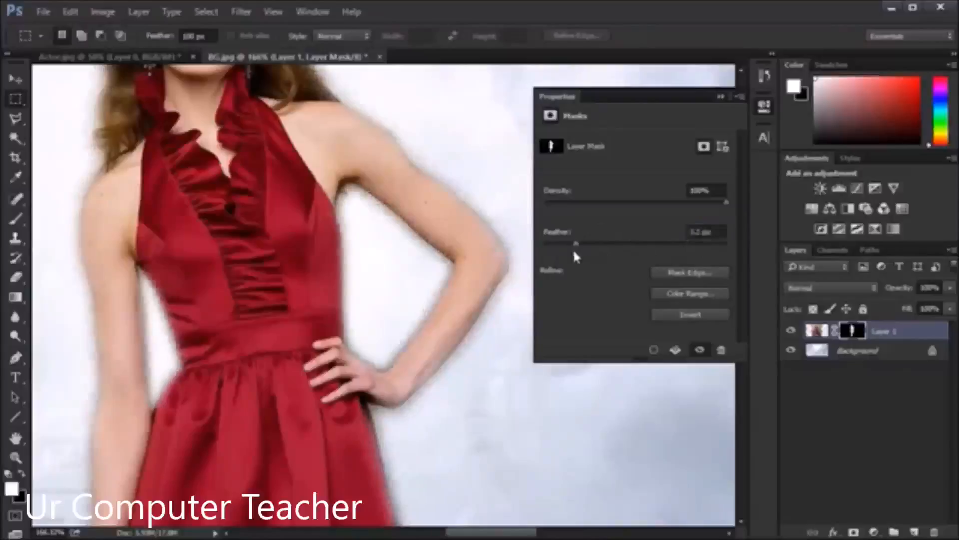
drag(572, 242, 569, 242)
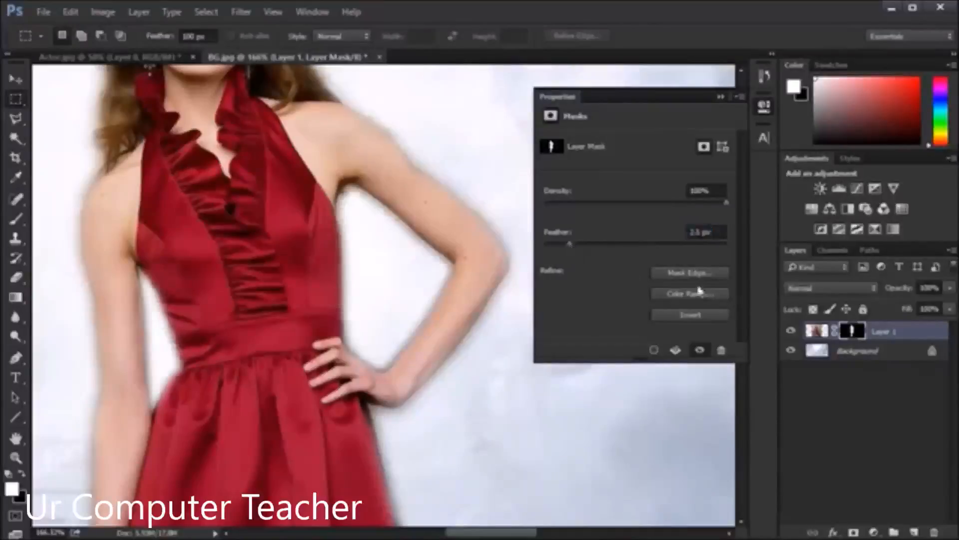
- Refine the mask edge with Contrast 50% and Feather 4.5 px, testing full smoothing and setting Smooth back to 0
click(685, 275)
drag(640, 73, 676, 71)
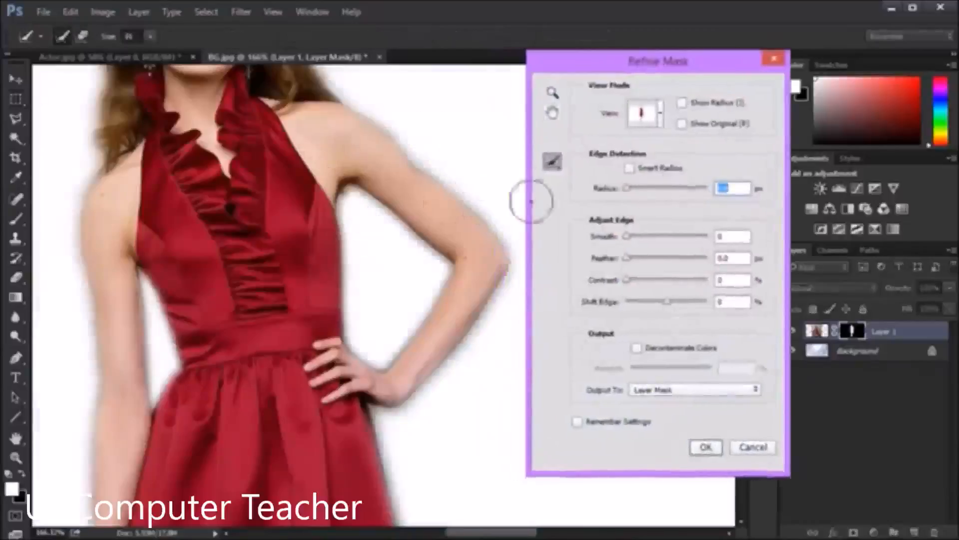
drag(625, 281, 670, 284)
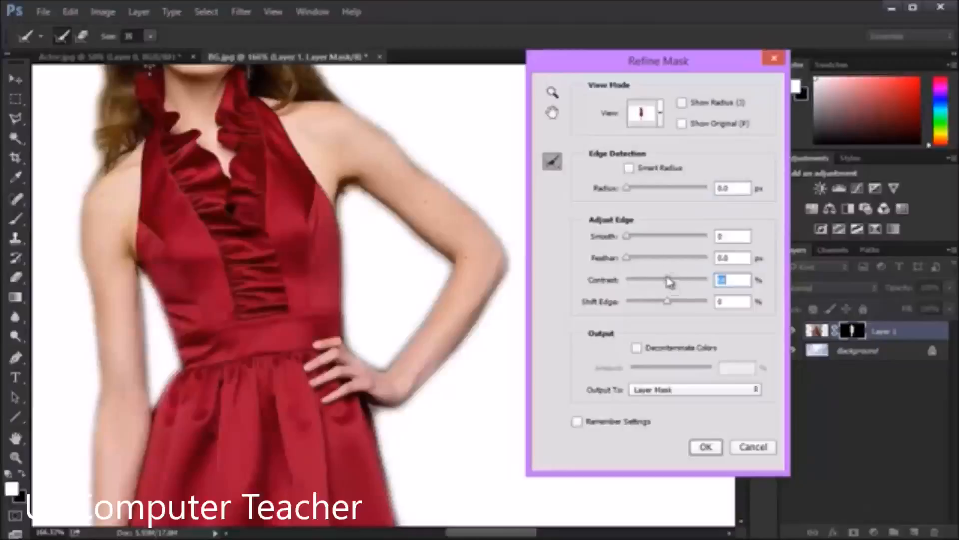
drag(631, 262, 705, 239)
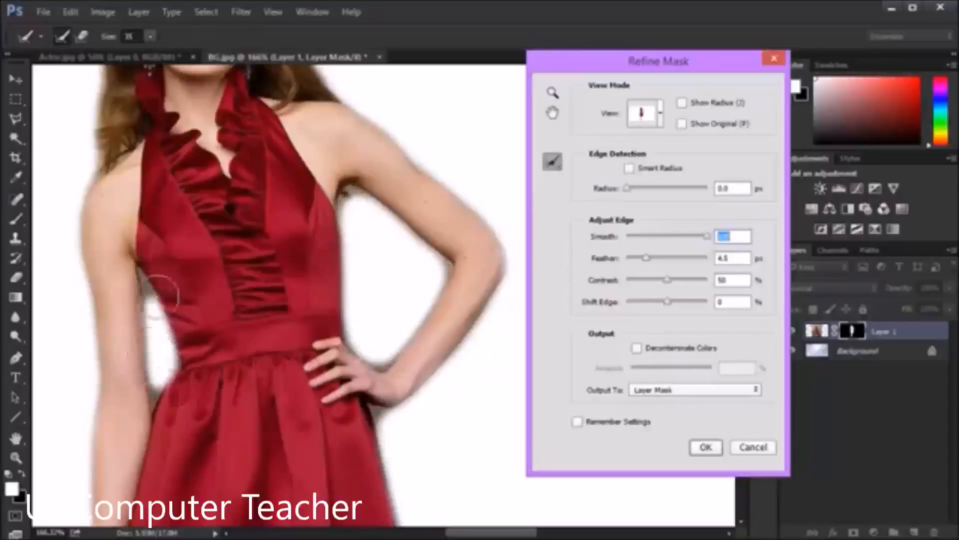
drag(706, 238, 508, 267)
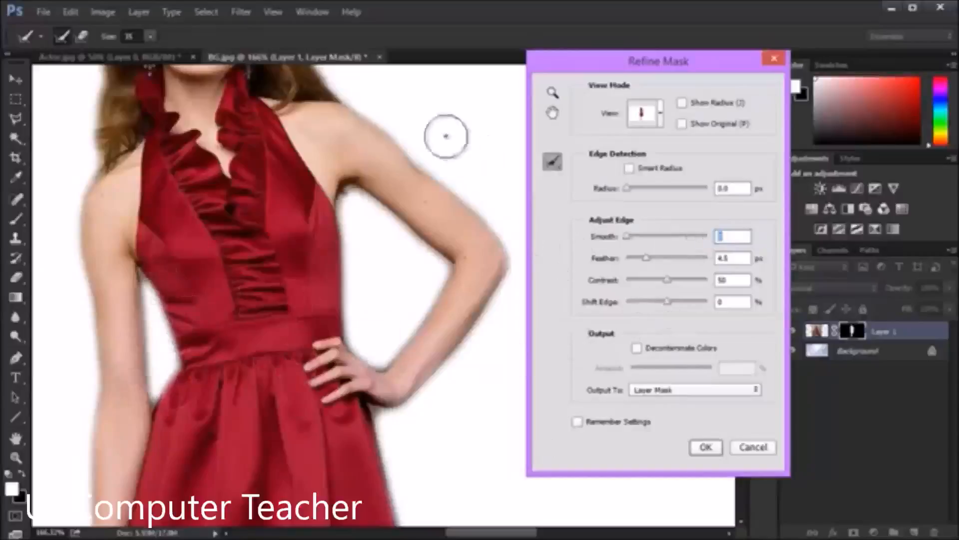
- Test shifting the mask edge outward and inward, reset Shift Edge to 0%, and apply the mask refinement
drag(671, 299, 694, 301)
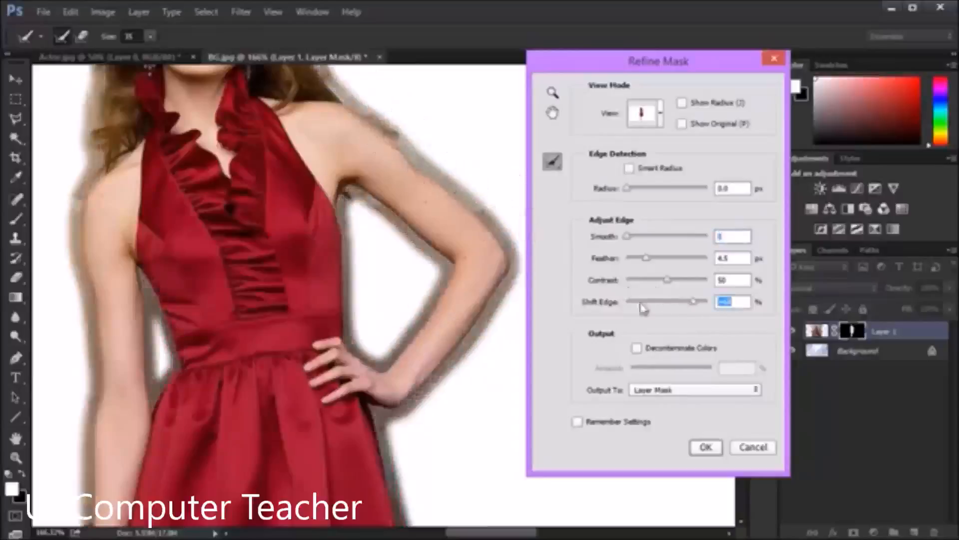
drag(695, 302, 641, 304)
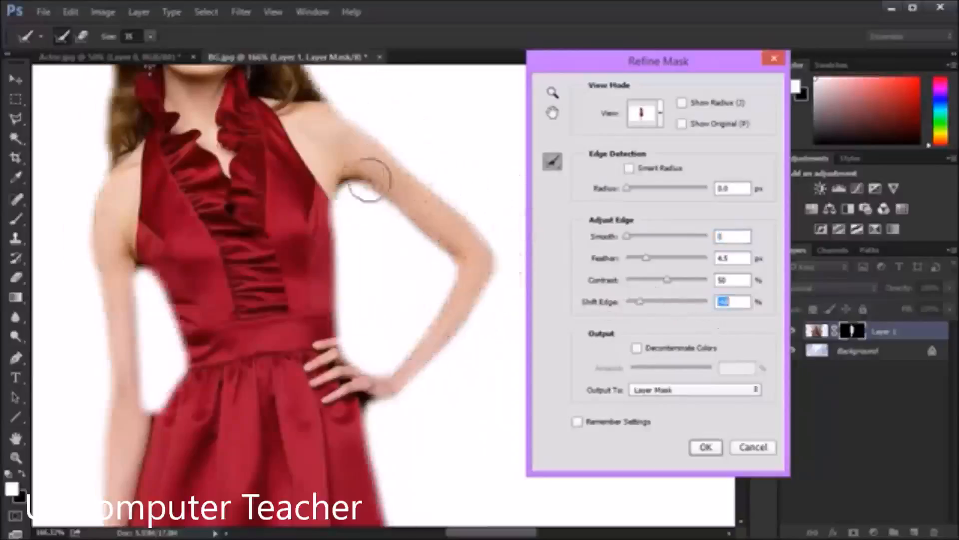
key(alt)
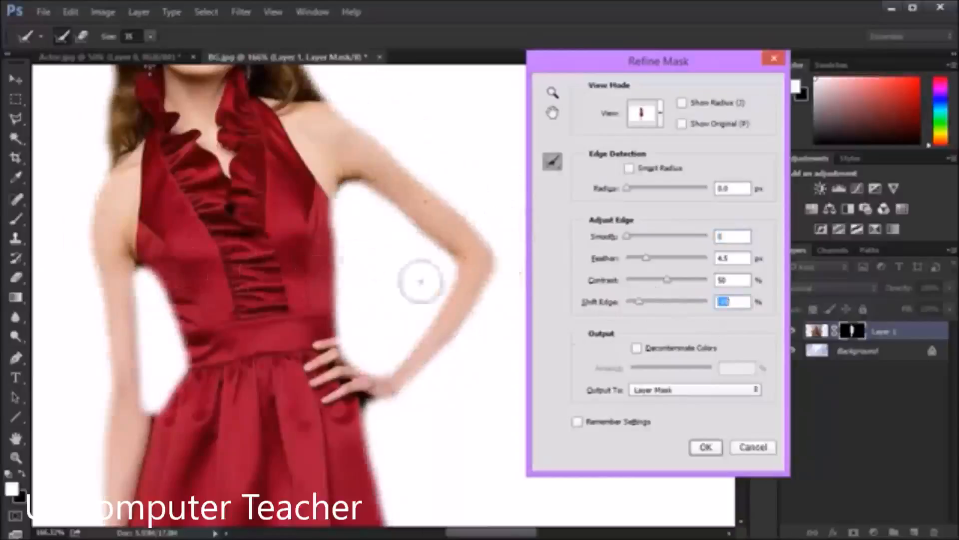
click(734, 302)
click(642, 300)
text(0)
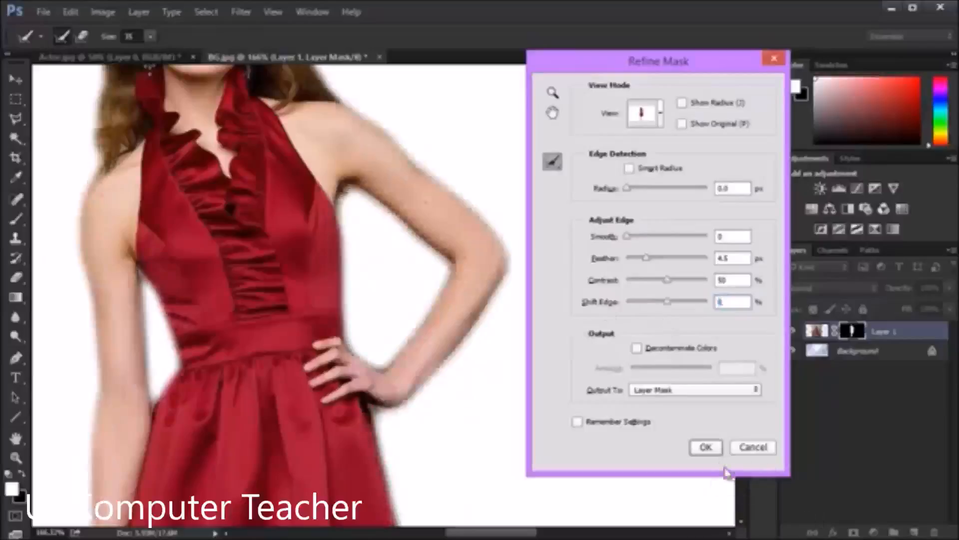
click(706, 447)
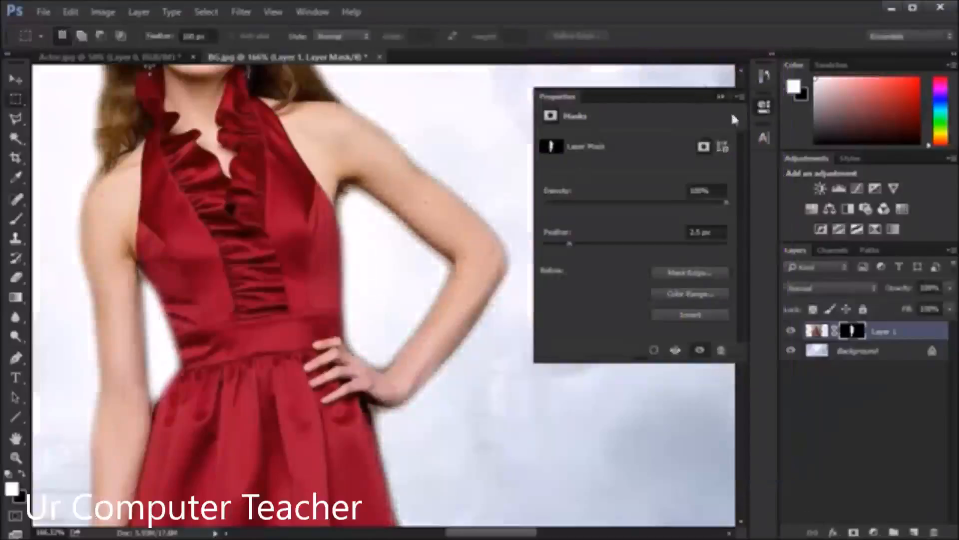
click(765, 106)
key(ctrl+0)
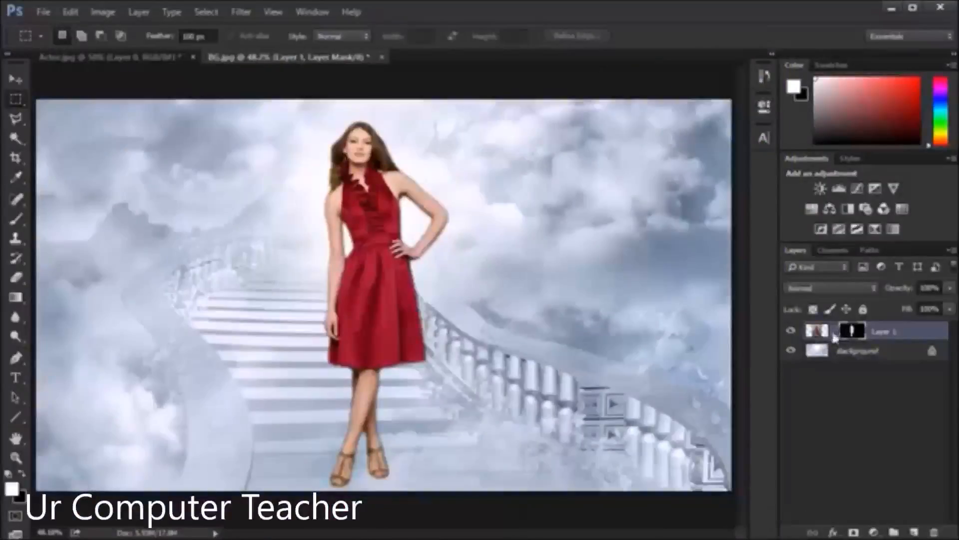
click(833, 334)
double_click(880, 332)
click(852, 330)
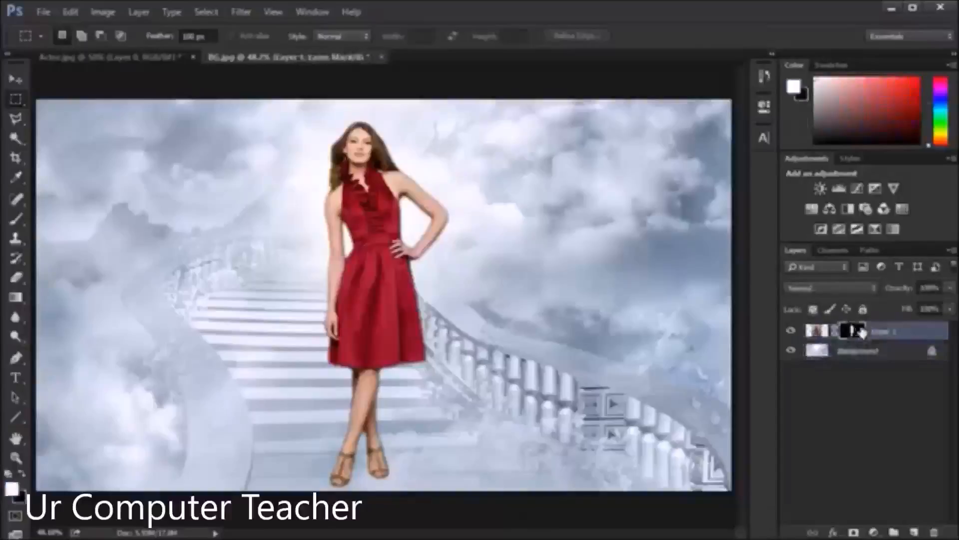
click(790, 330)
click(790, 330)
click(837, 332)
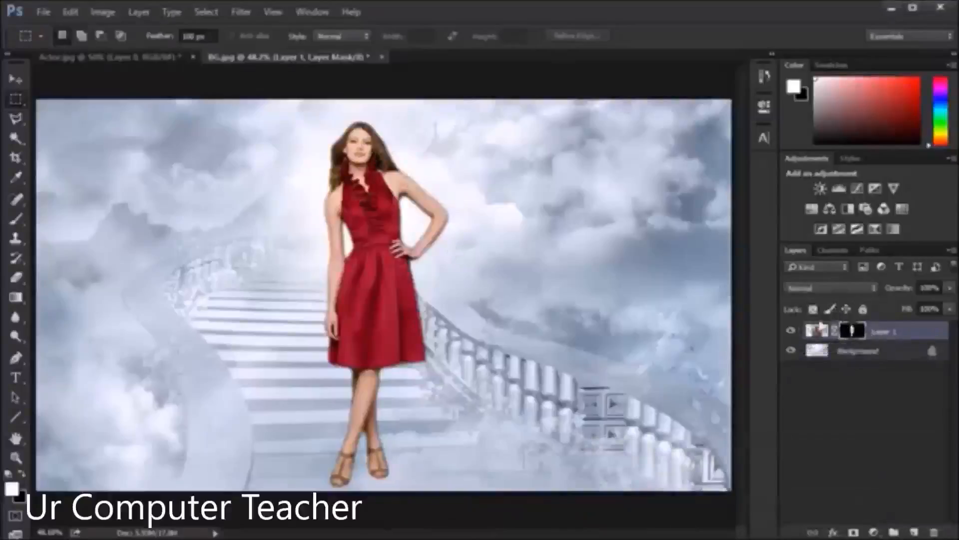
double_click(880, 333)
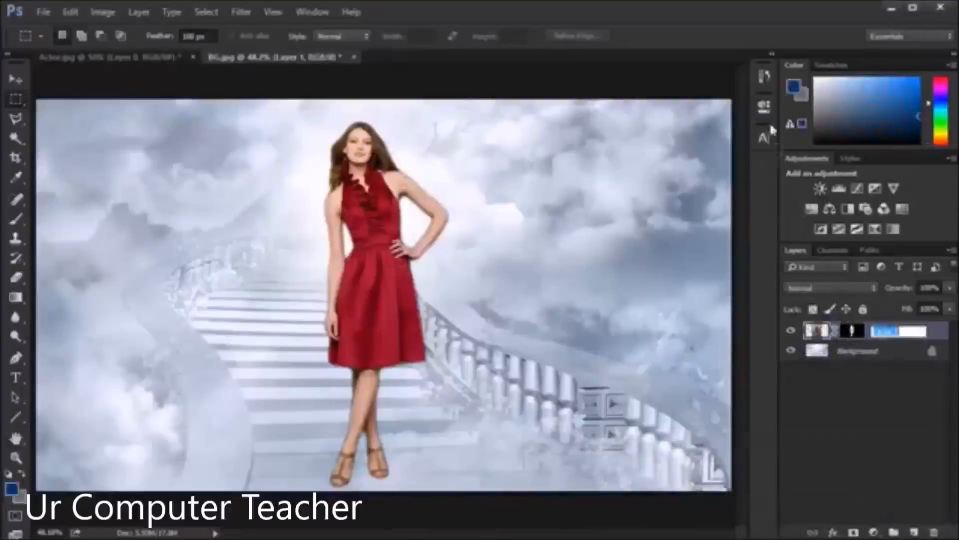
key(Return)
- Try reducing the layer mask's density to 0%, and restore it to 100%
click(760, 109)
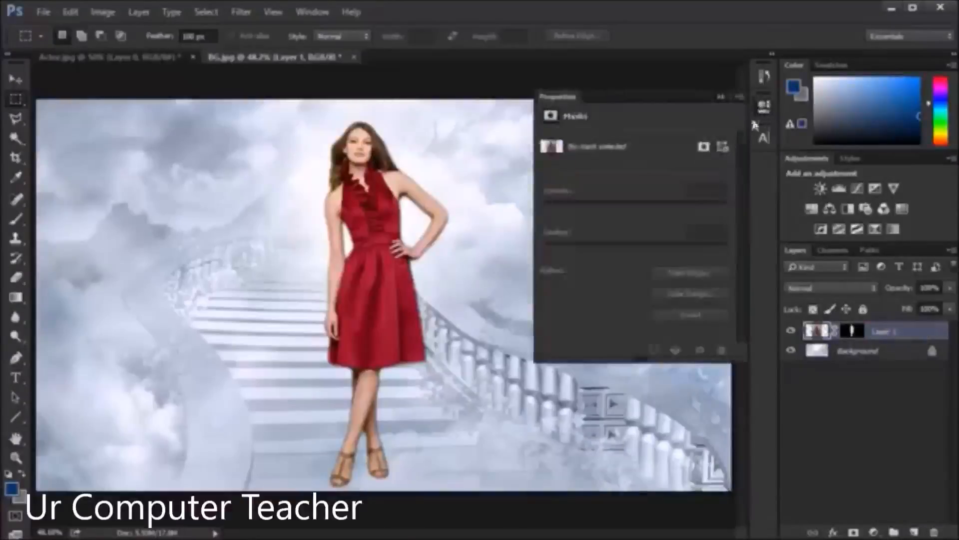
click(855, 331)
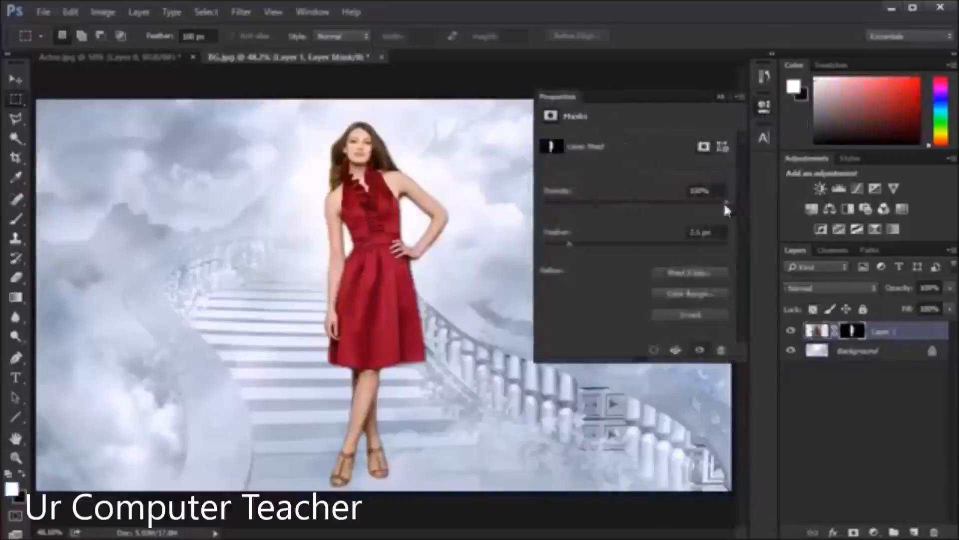
drag(725, 204, 706, 204)
drag(556, 208, 545, 203)
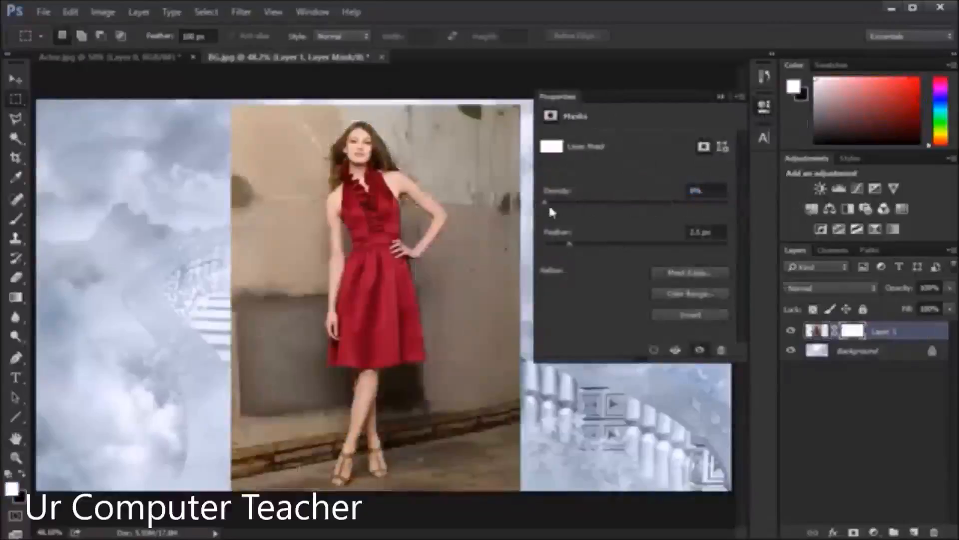
drag(552, 202, 744, 207)
click(763, 106)
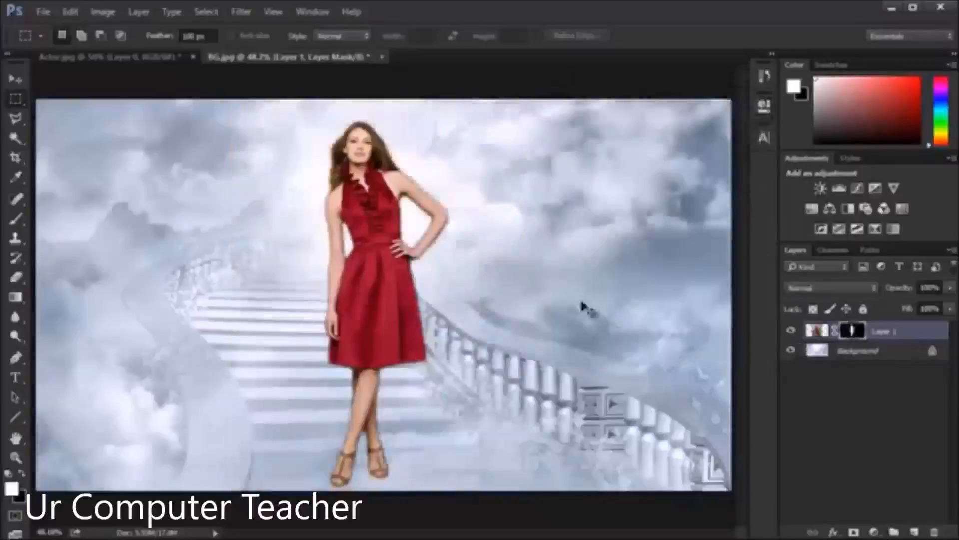